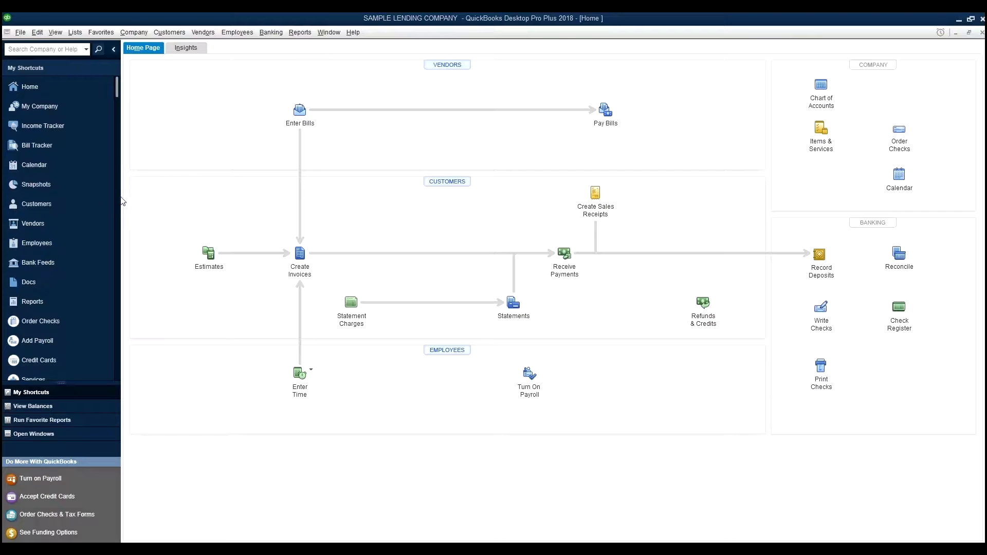
Open the customer list in QuickBooks, then switch to the AutoPal Loan Manager in the browser
{"action": "left_click", "coordinate": [60, 205]}
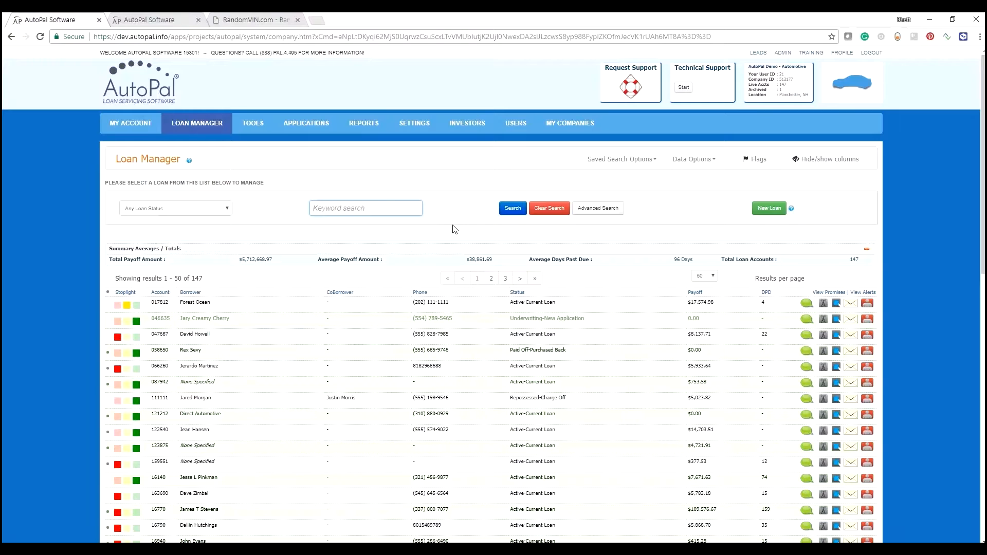
{"action": "left_click", "coordinate": [169, 23]}
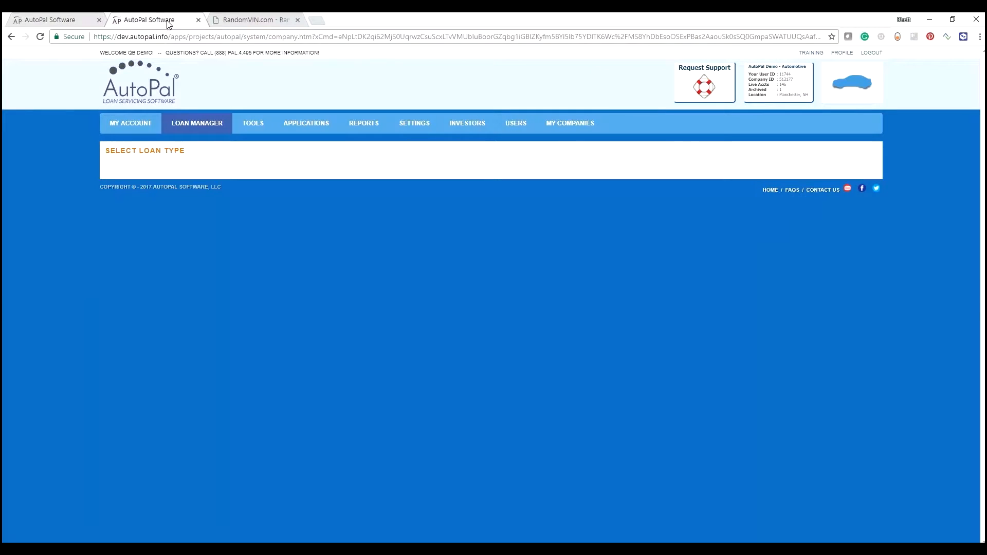
{"action": "left_click", "coordinate": [78, 20]}
Search the loans by the borrower's first name and open the 2010 Infiniti QX56 Base loan
{"action": "type", "text": "donald"}
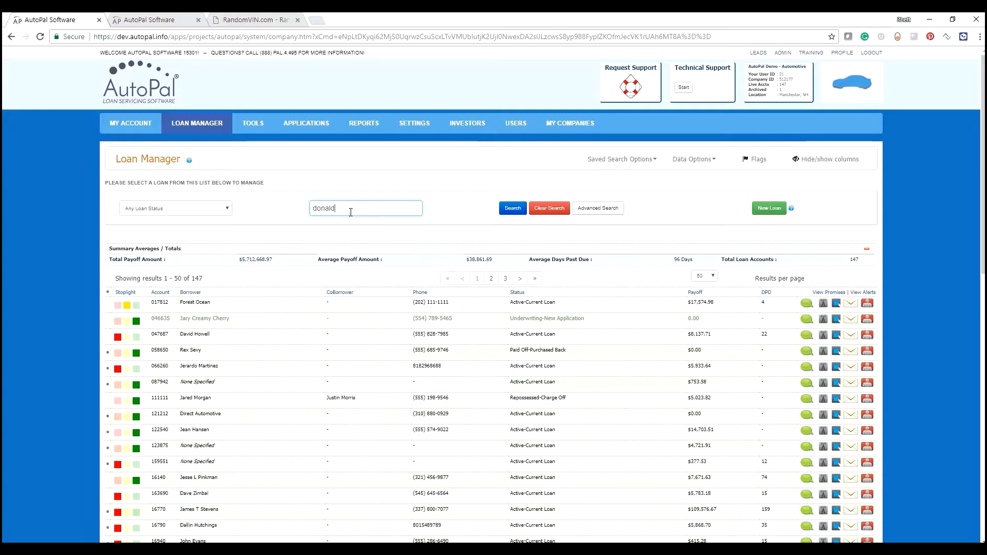
{"action": "key", "text": "Return"}
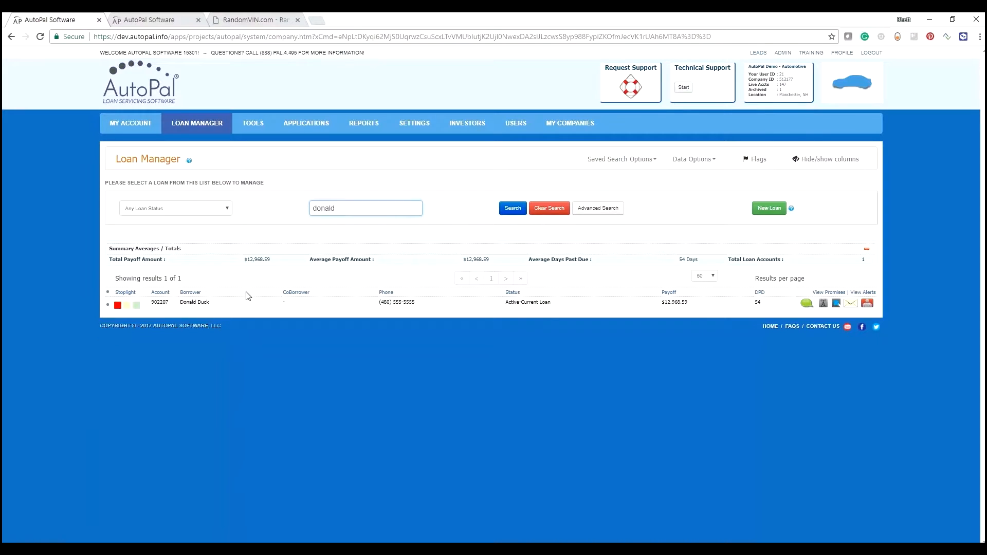
{"action": "left_click", "coordinate": [202, 303]}
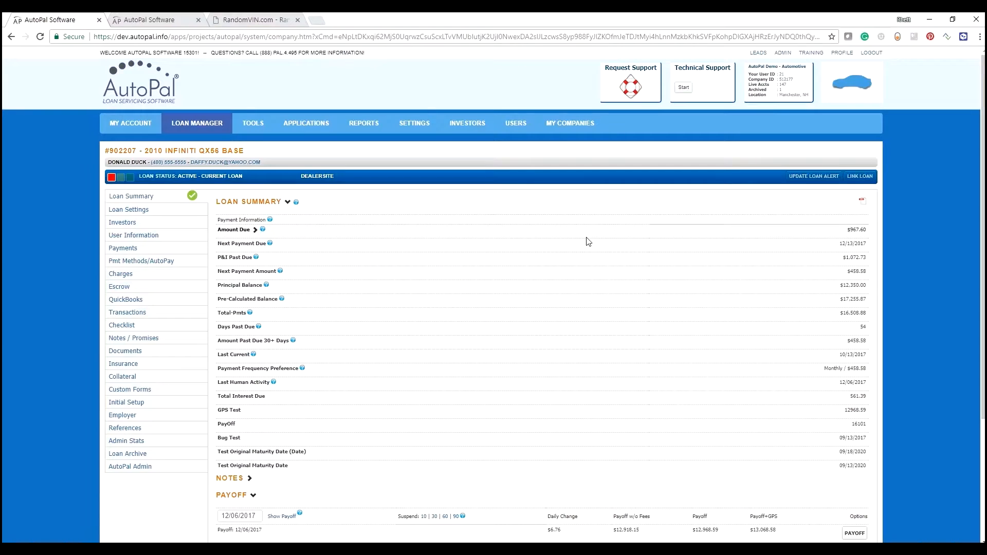
Examine the loan's Initial Setup: loan amount, lender's fee/discount, interest rate, contract and first payment dates, payment frequency, grace period and interest application
{"action": "left_click", "coordinate": [129, 402]}
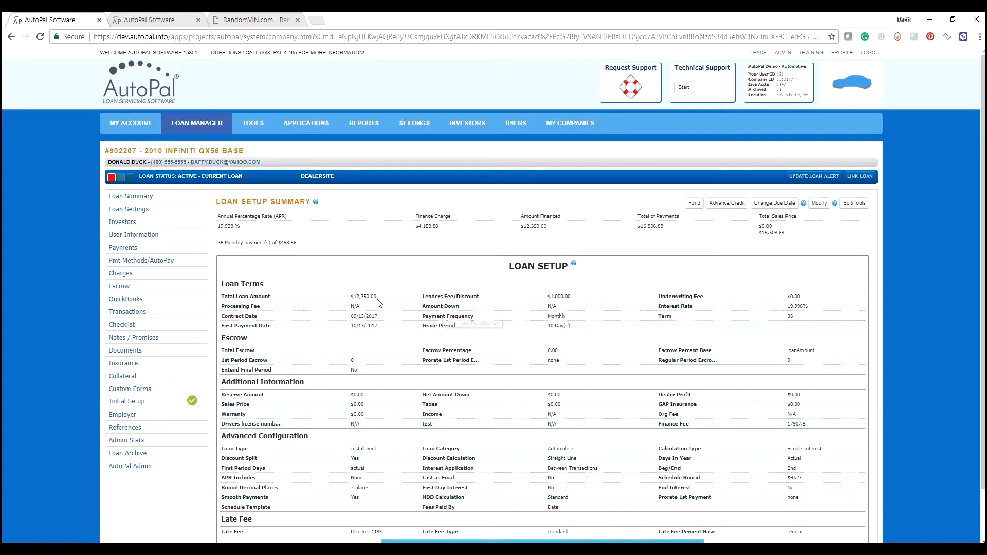
{"action": "left_click_drag", "start_coordinate": [352, 297], "coordinate": [378, 297]}
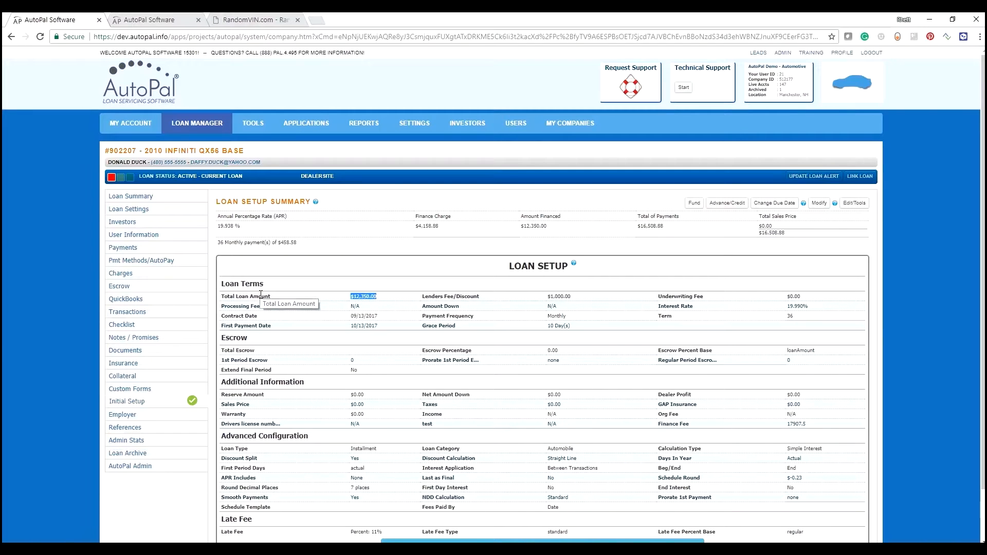
{"action": "double_click", "coordinate": [555, 297]}
{"action": "triple_click", "coordinate": [555, 297]}
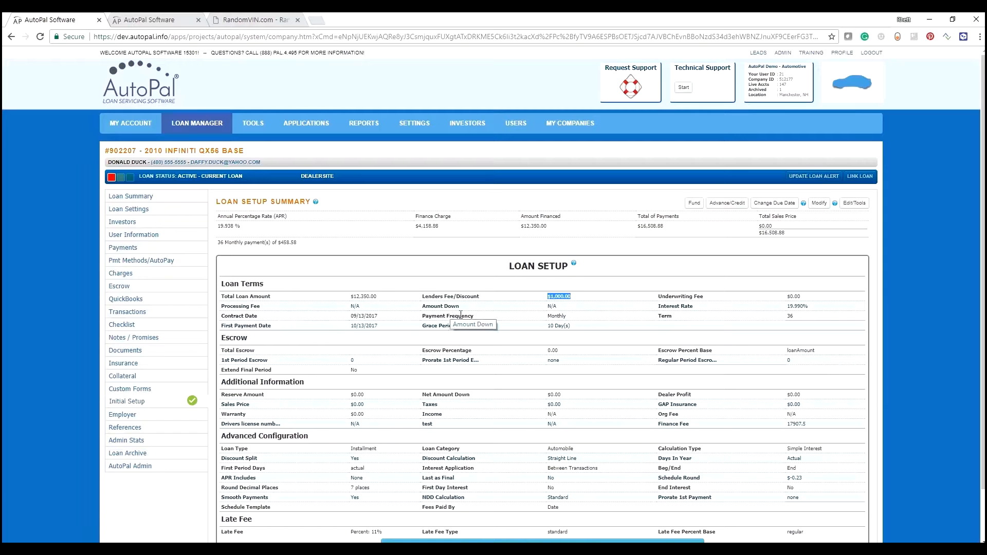
{"action": "triple_click", "coordinate": [794, 305]}
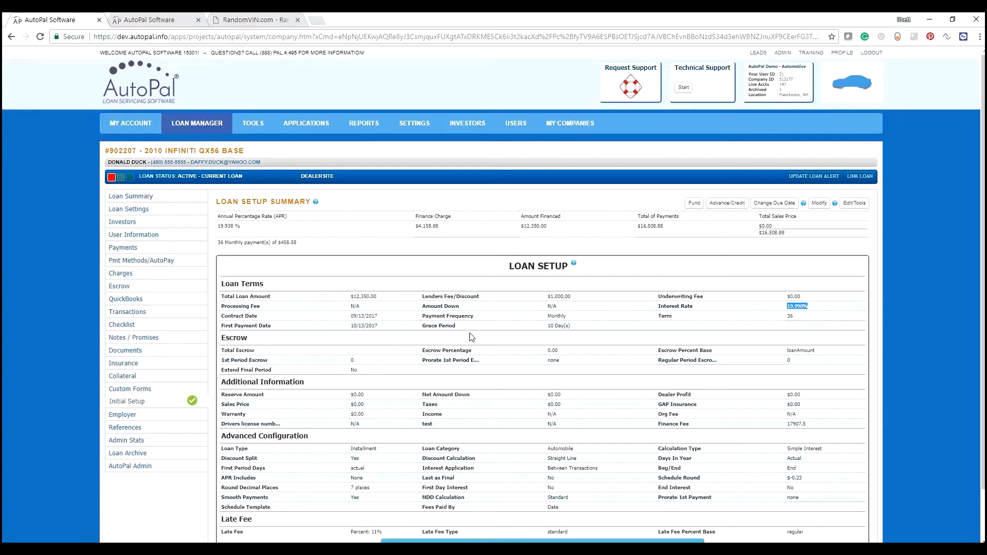
{"action": "left_click_drag", "start_coordinate": [351, 317], "coordinate": [377, 326]}
{"action": "triple_click", "coordinate": [560, 328]}
{"action": "double_click", "coordinate": [561, 317]}
{"action": "triple_click", "coordinate": [455, 469]}
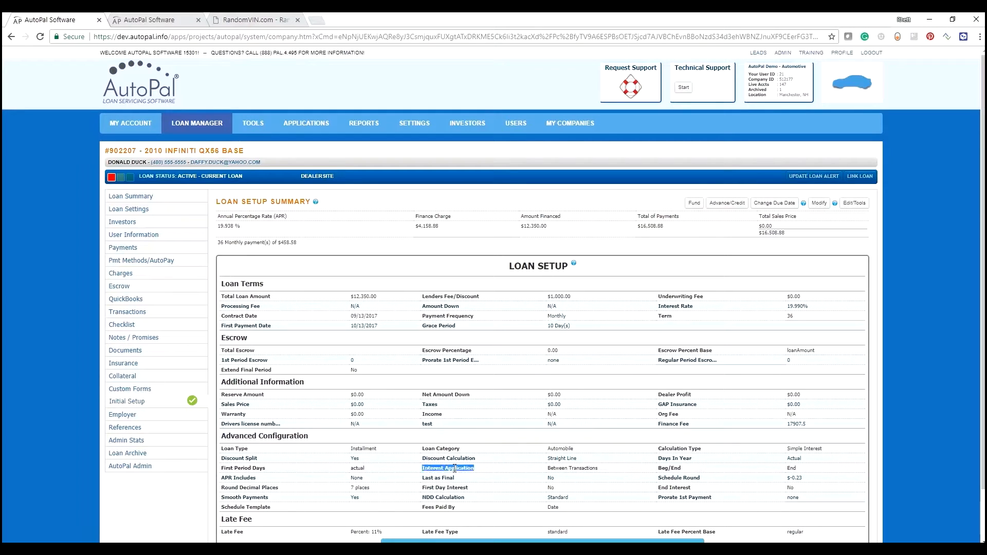
{"action": "triple_click", "coordinate": [553, 468]}
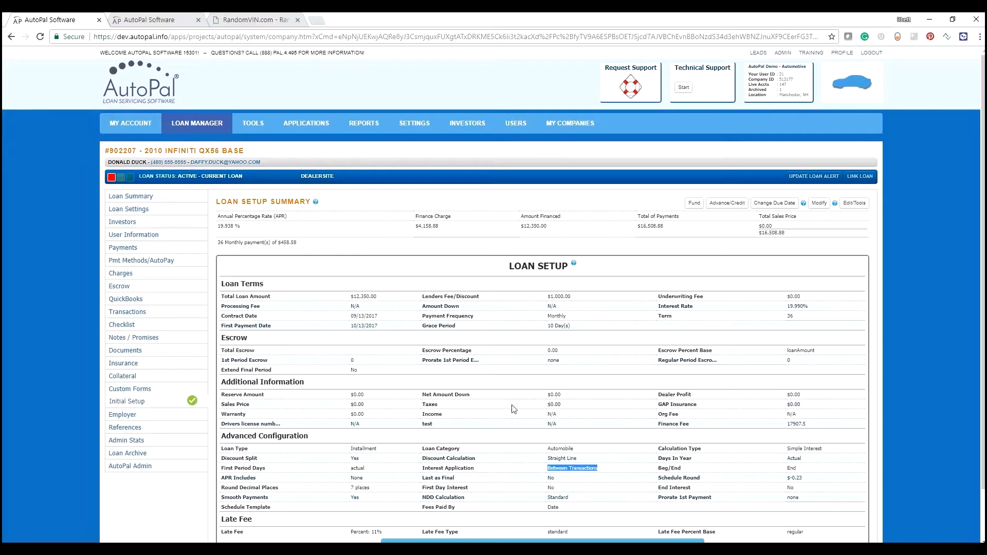
Enable Sync with Quickbooks in the loan's QuickBooks tools
{"action": "left_click", "coordinate": [121, 300]}
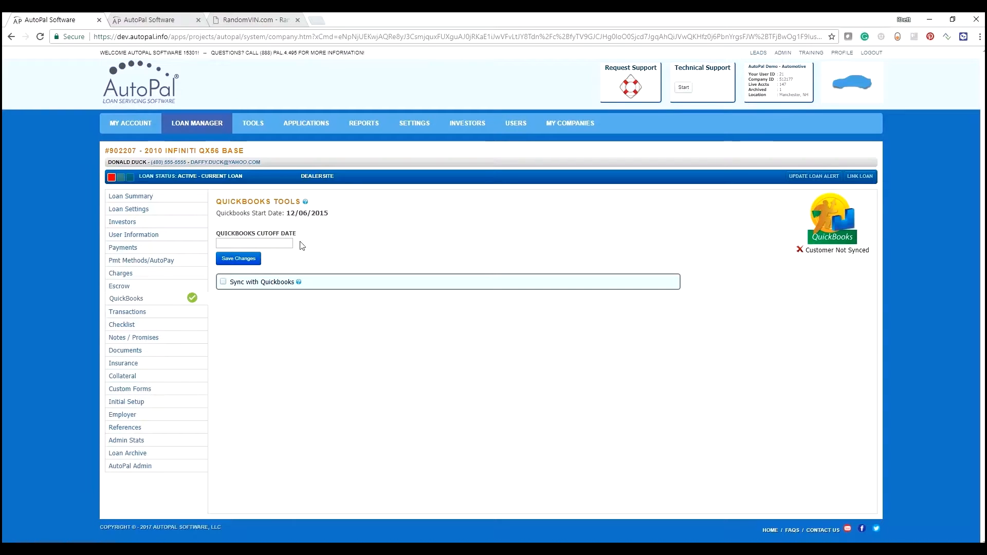
{"action": "left_click", "coordinate": [223, 283]}
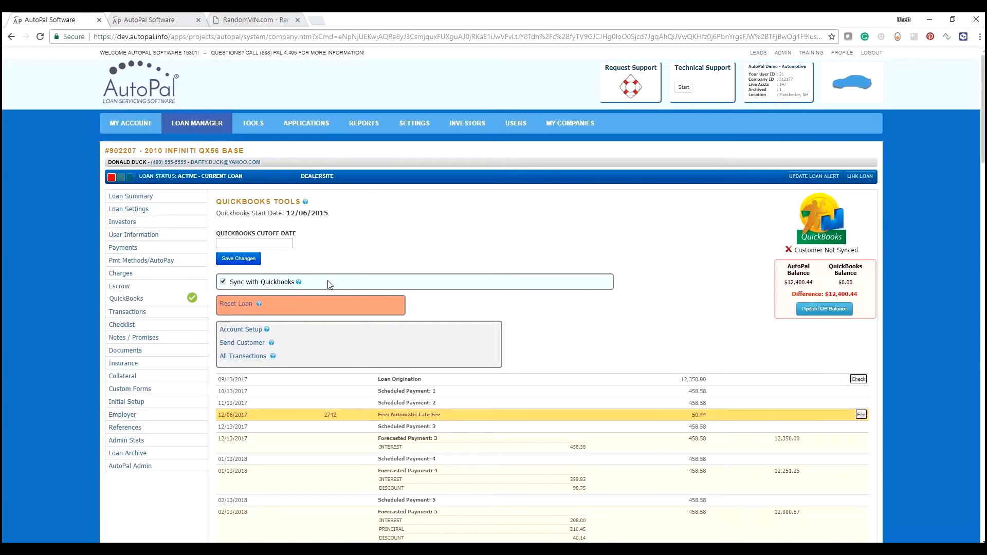
Open the QuickBooks Live web connector queue to check the actions waiting to sync
{"action": "left_click", "coordinate": [256, 124]}
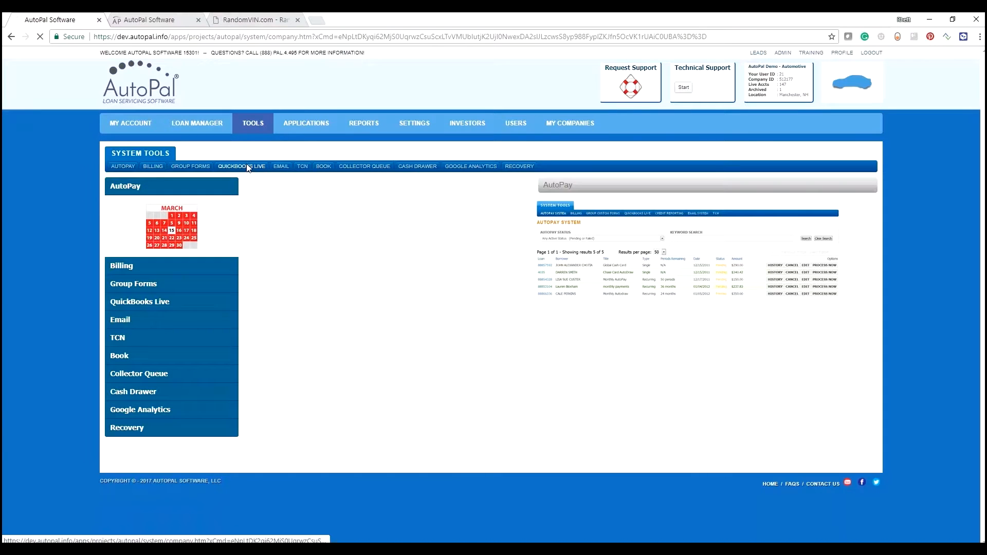
{"action": "left_click", "coordinate": [246, 167]}
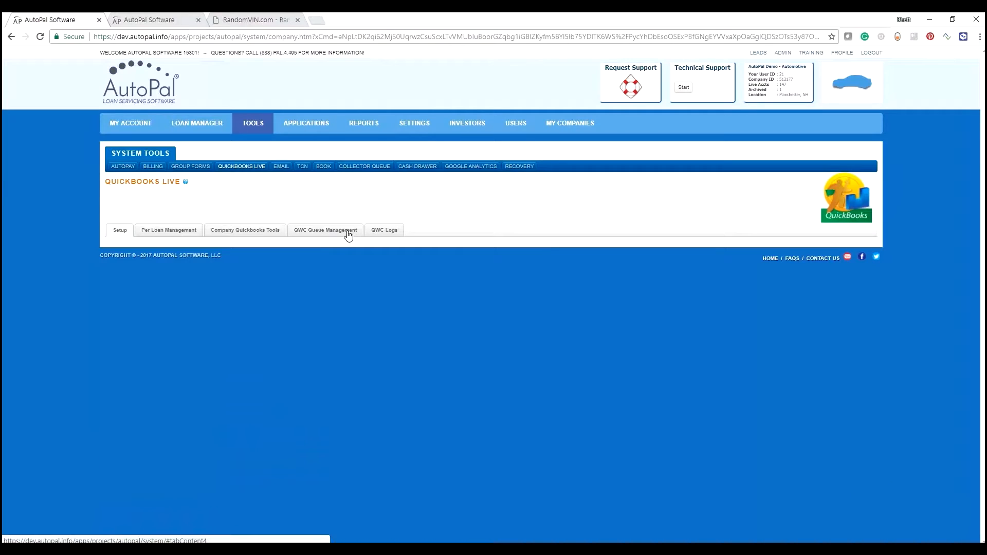
{"action": "left_click", "coordinate": [348, 234]}
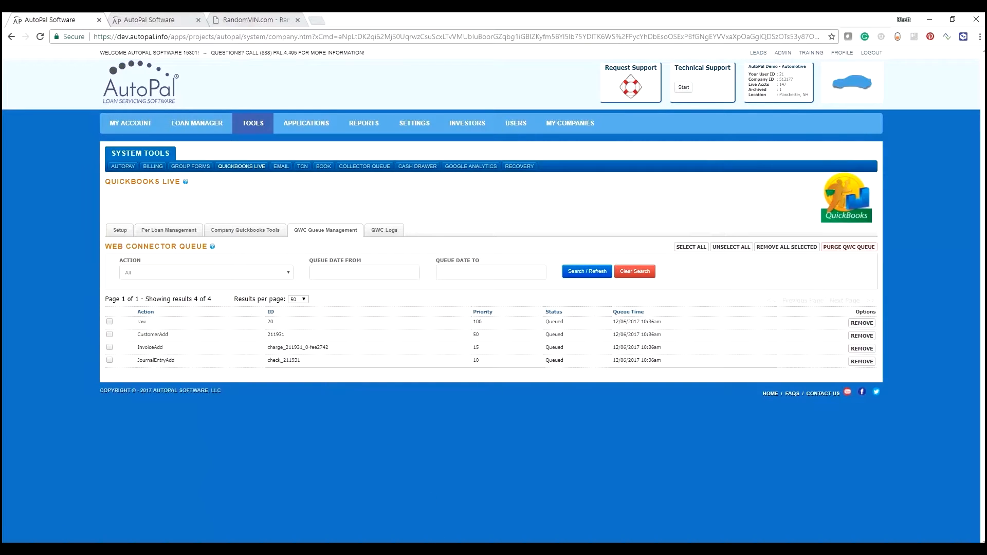
Switch to QuickBooks Web Connector and run the update for the Autopal Quickbooks Integrator application
{"action": "key", "text": "alt+Tab"}
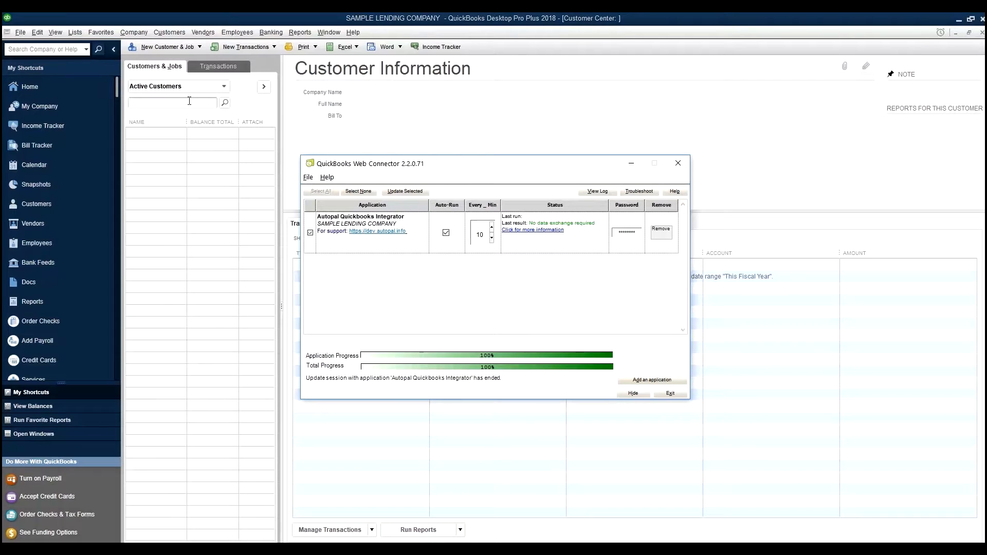
{"action": "left_click", "coordinate": [413, 192]}
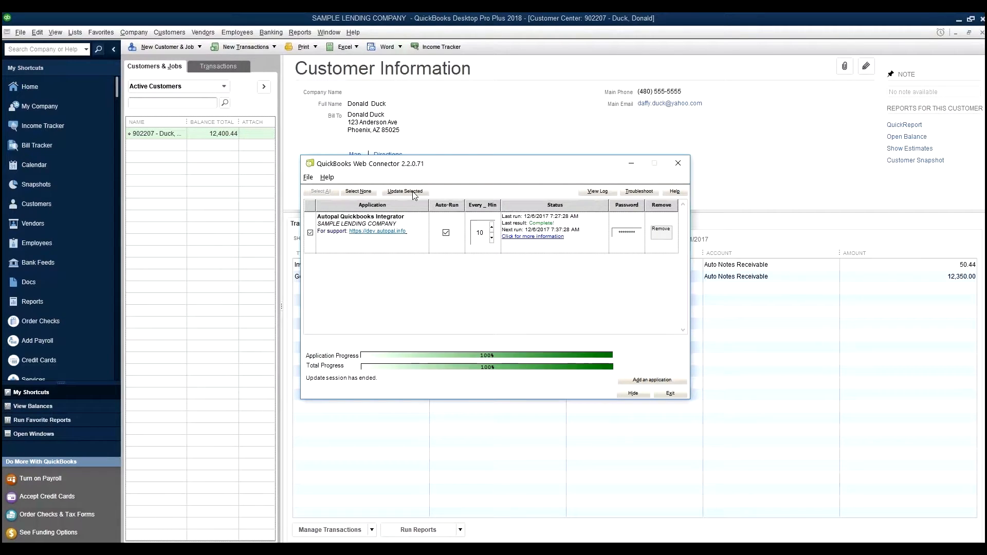
{"action": "left_click", "coordinate": [478, 113]}
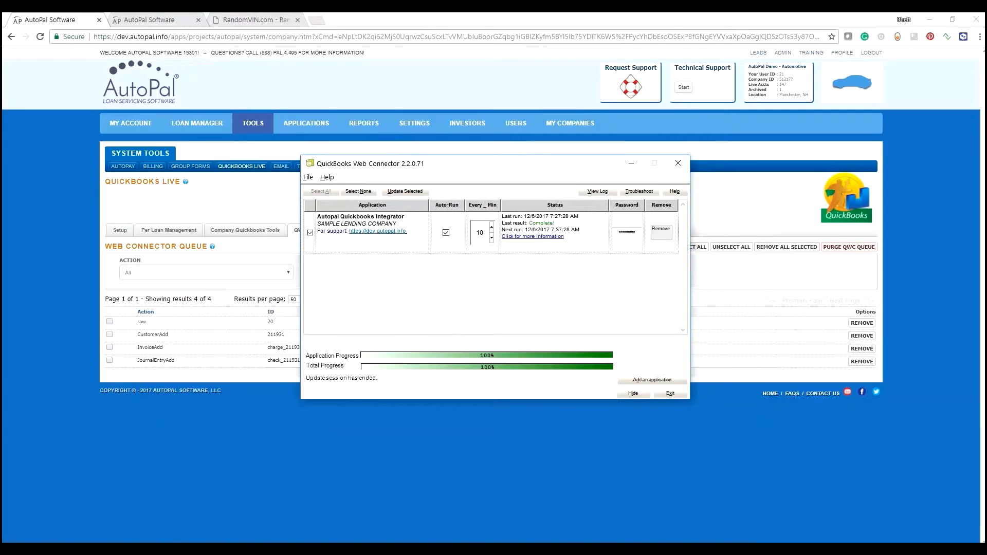
Return to the loan's QuickBooks tools in AutoPal, compare the AutoPal and QuickBooks balances, and expand the Loan Origination details
{"action": "left_click", "coordinate": [353, 502]}
{"action": "left_click", "coordinate": [206, 126]}
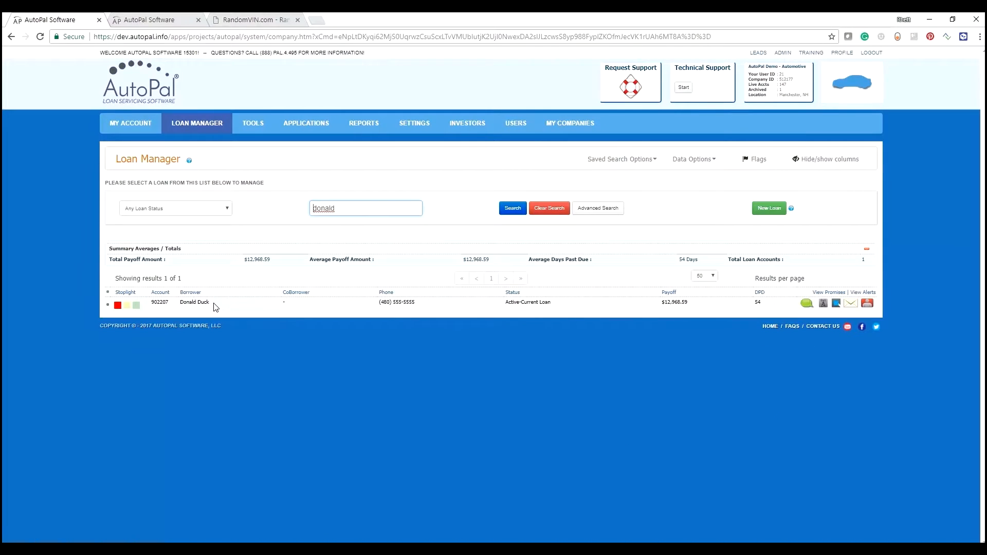
{"action": "left_click", "coordinate": [343, 307]}
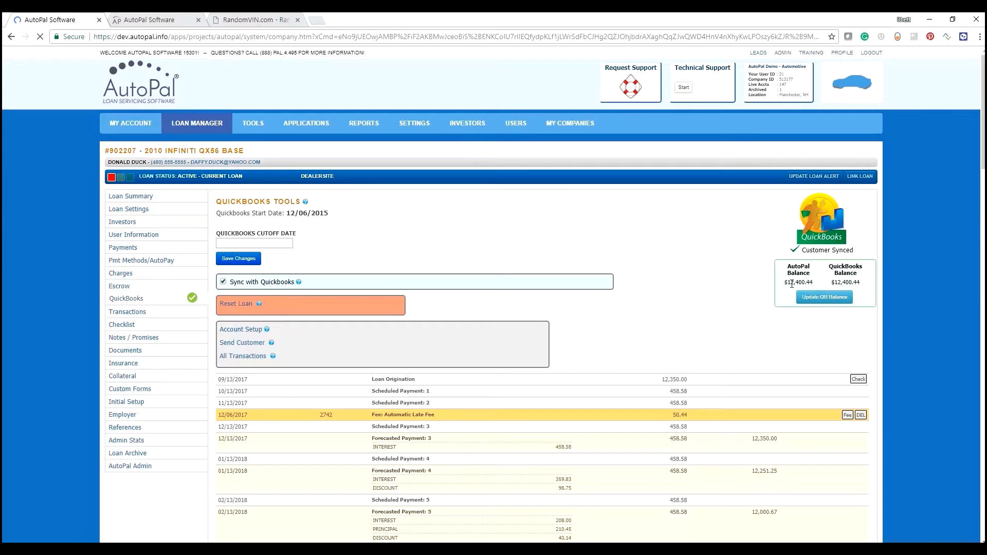
{"action": "left_click_drag", "start_coordinate": [788, 284], "coordinate": [807, 283]}
{"action": "left_click", "coordinate": [389, 381]}
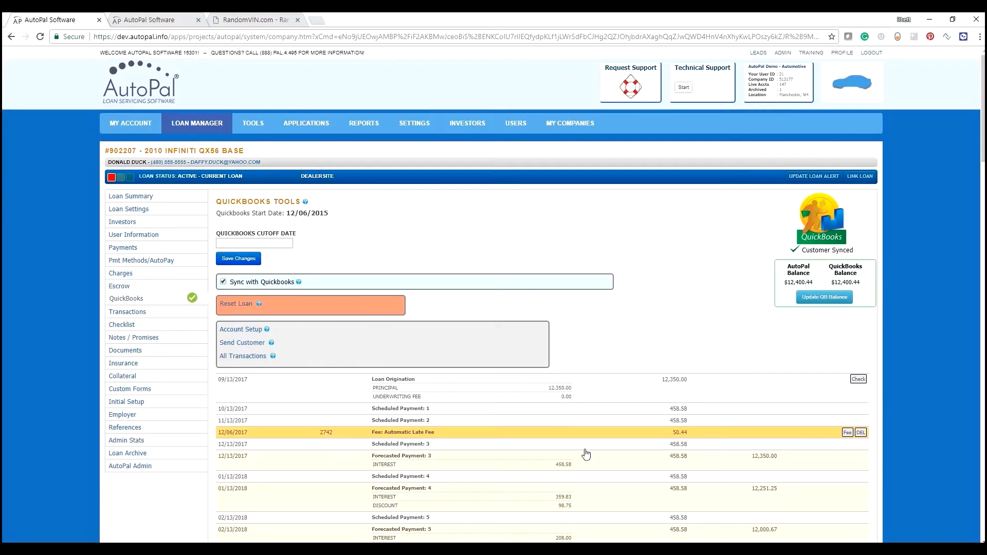
Switch to QuickBooks and open the customer's General Journal transaction dated 09/13/2017
{"action": "left_click", "coordinate": [504, 549]}
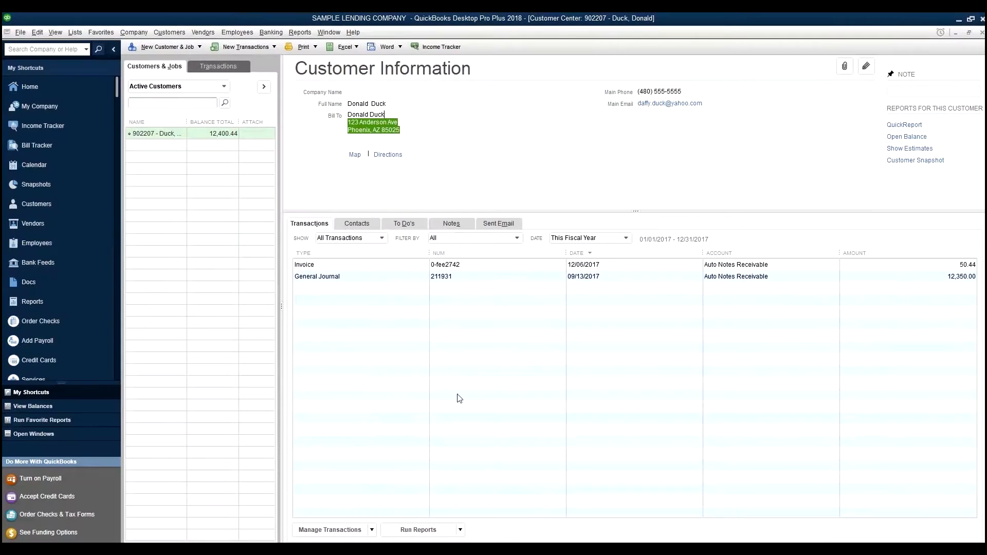
{"action": "double_click", "coordinate": [326, 278]}
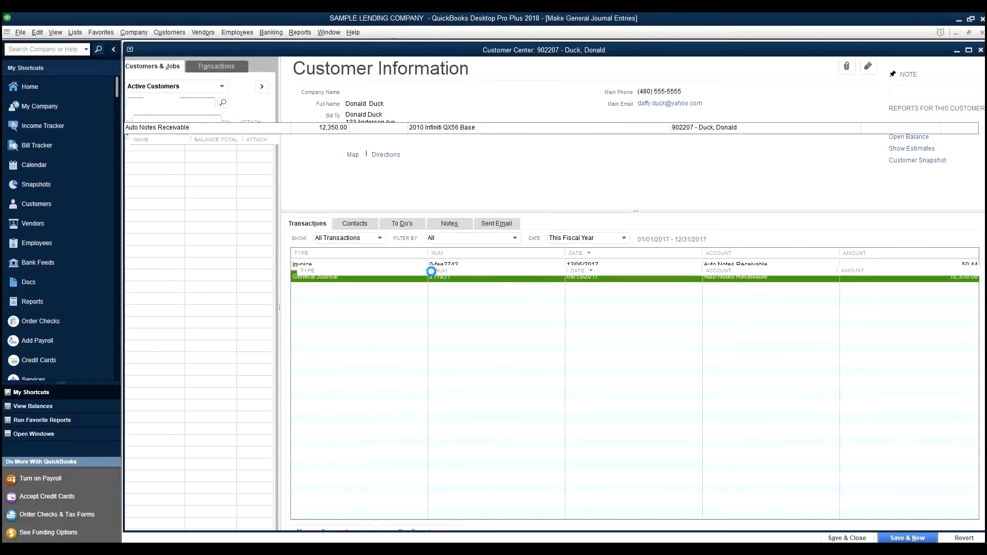
{"action": "left_click", "coordinate": [551, 250]}
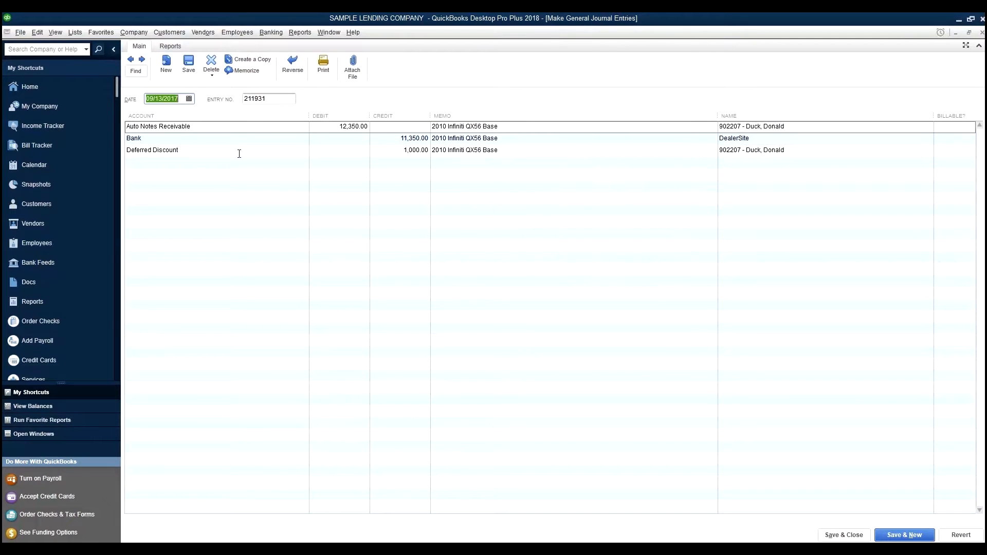
Examine the account and the debit or credit on the Auto Notes Receivable, Bank and Deferred Discount lines of the journal entry
{"action": "left_click", "coordinate": [251, 126]}
{"action": "left_click", "coordinate": [303, 127]}
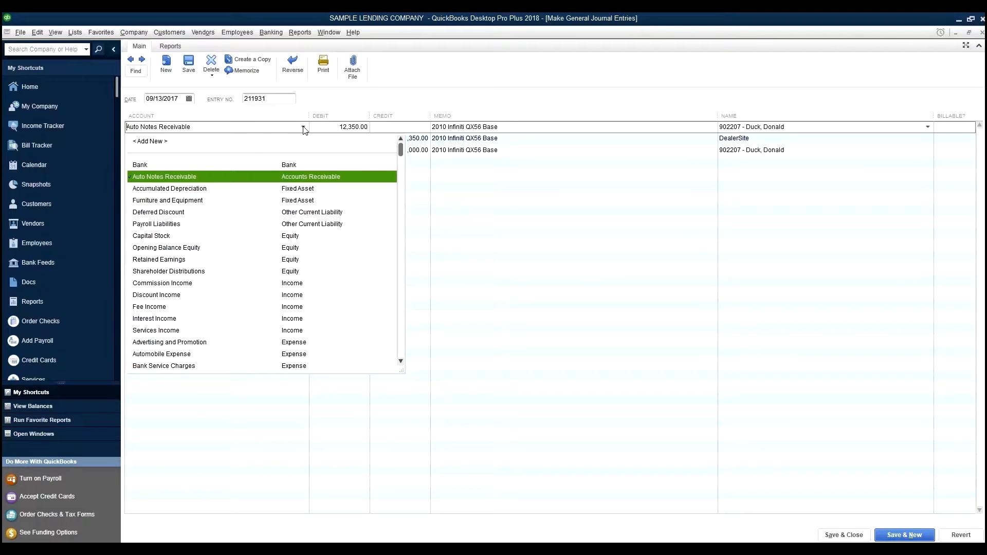
{"action": "left_click", "coordinate": [303, 127]}
{"action": "left_click", "coordinate": [337, 130]}
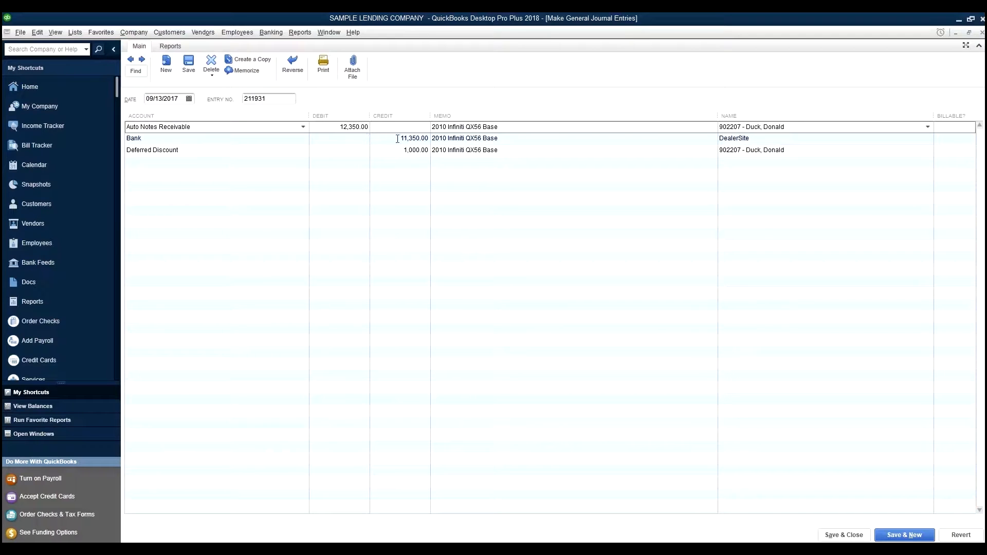
{"action": "left_click", "coordinate": [297, 139]}
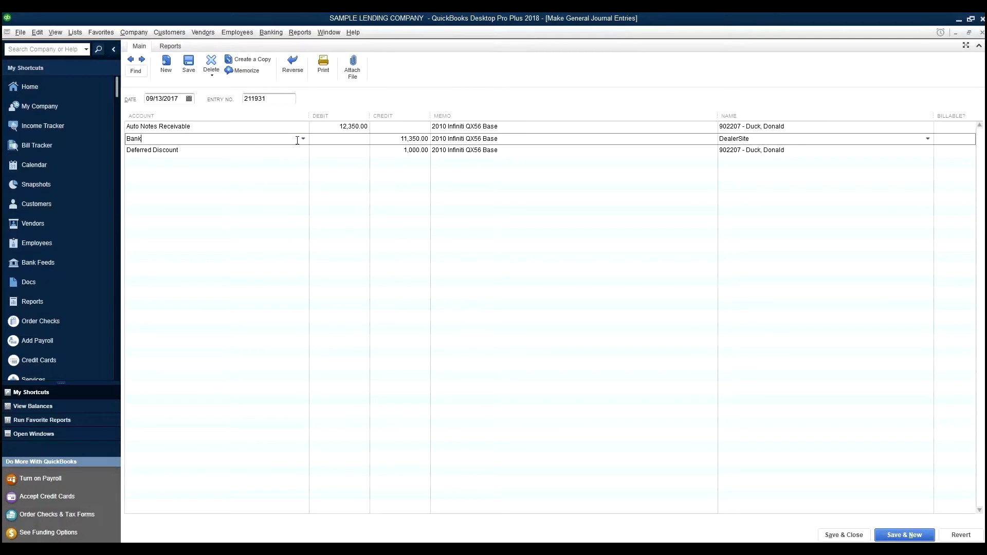
{"action": "left_click", "coordinate": [303, 140]}
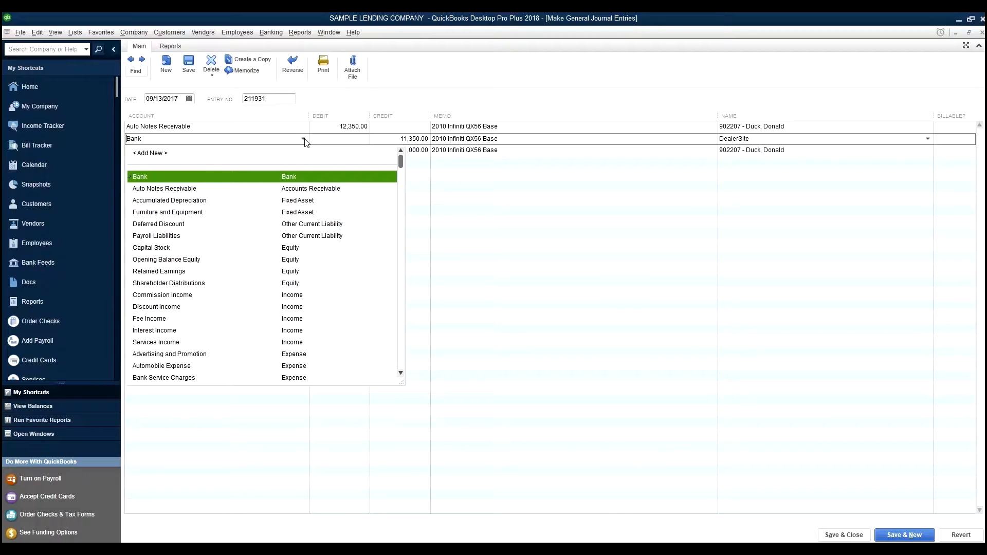
{"action": "left_click", "coordinate": [468, 95]}
{"action": "left_click", "coordinate": [400, 139]}
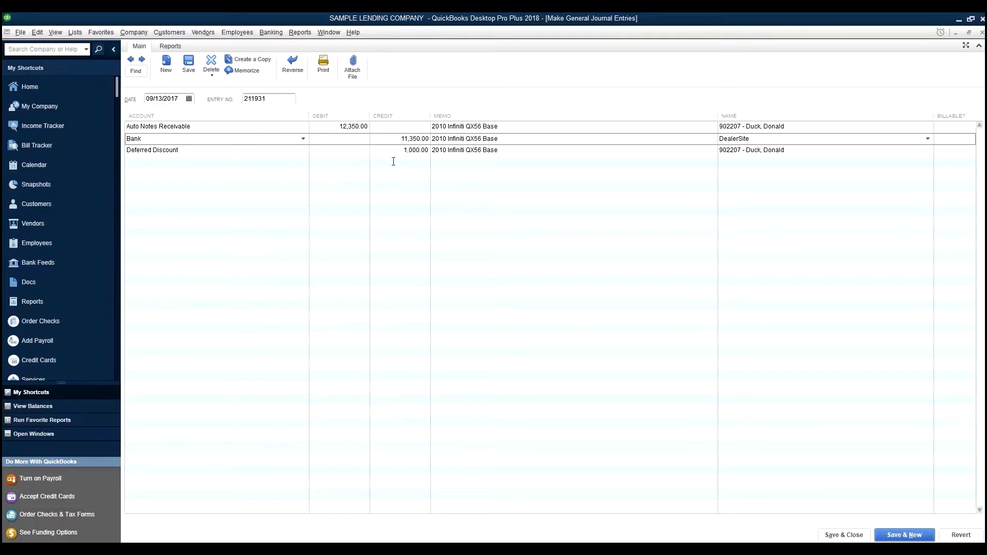
{"action": "left_click", "coordinate": [294, 150]}
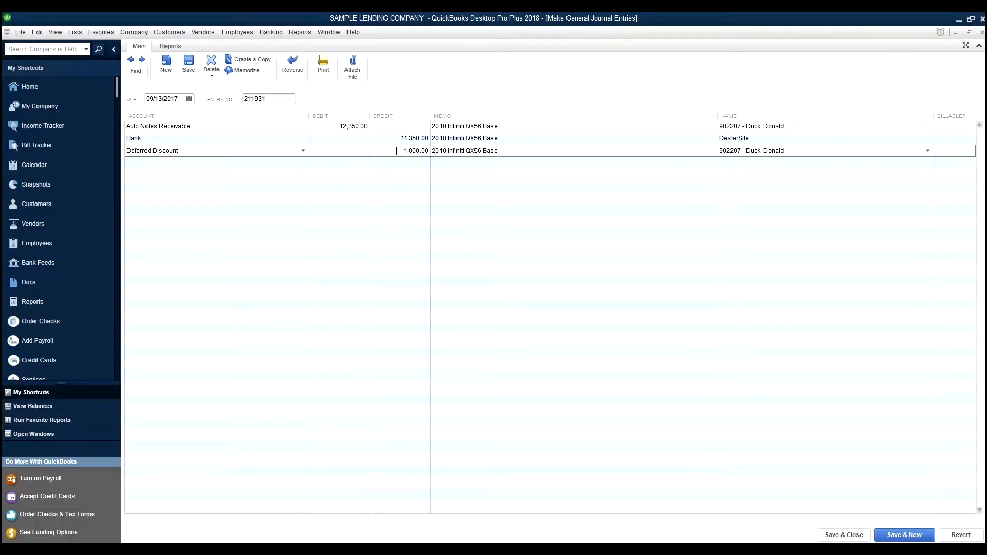
{"action": "left_click", "coordinate": [304, 151]}
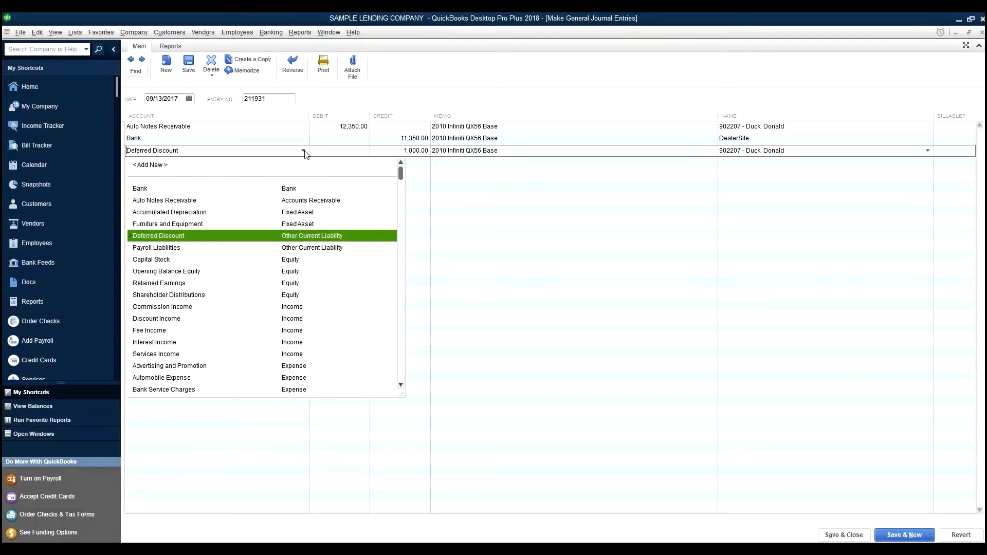
Return to AutoPal and open the loan's Initial Setup to review its Advanced Configuration
{"action": "left_click", "coordinate": [426, 550]}
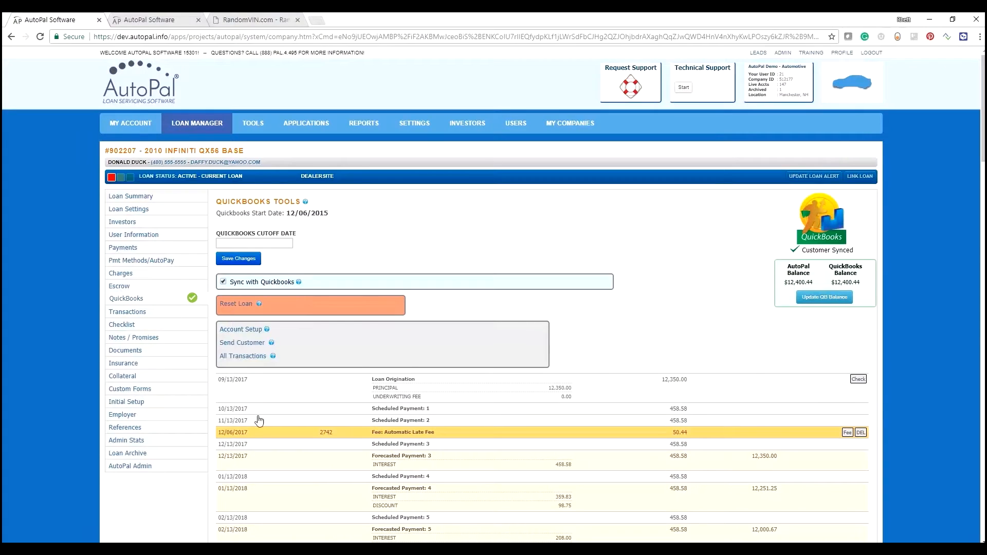
{"action": "left_click", "coordinate": [154, 401]}
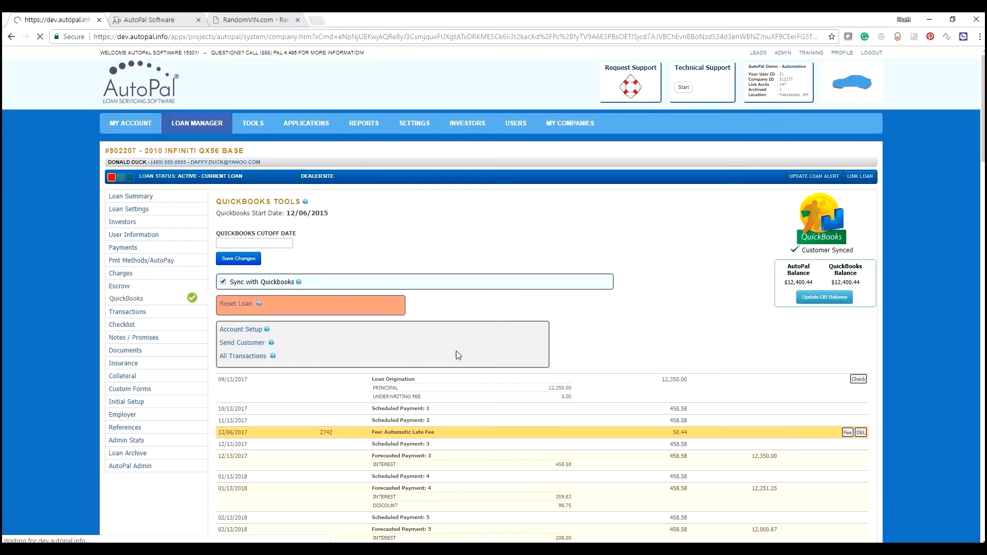
{"action": "scroll", "coordinate": [565, 324], "scroll_direction": "down", "scroll_amount": 1}
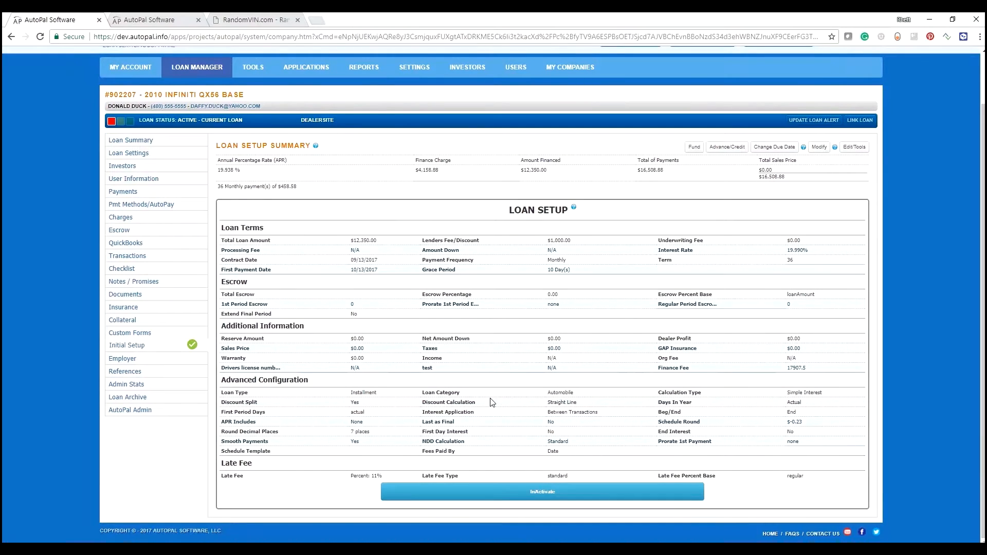
Check the Discount Split and Discount Calculation settings in the loan's Advanced Configuration
{"action": "double_click", "coordinate": [354, 403]}
{"action": "triple_click", "coordinate": [434, 402]}
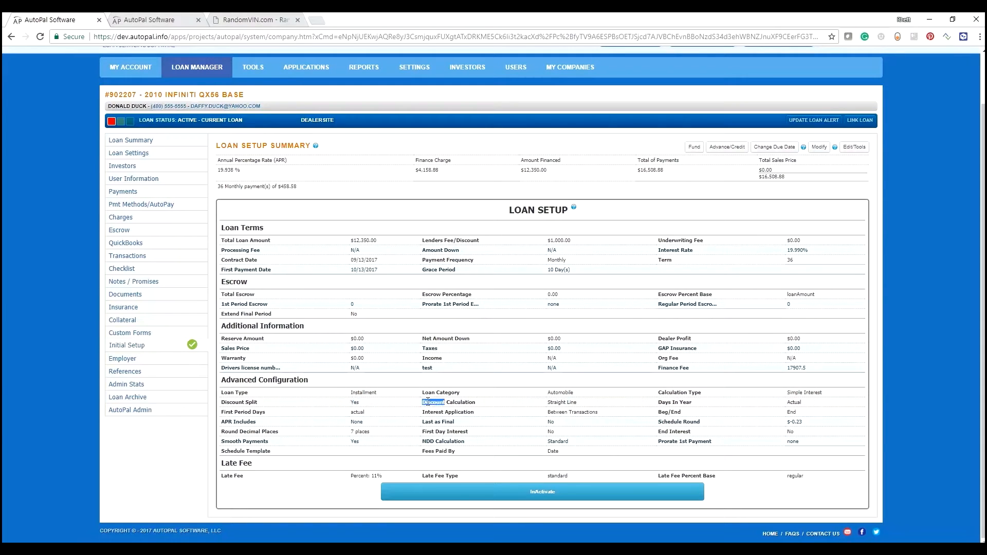
{"action": "triple_click", "coordinate": [560, 402]}
Open the loan's Transactions and examine how interest, principal and discount are split across the forecasted payments
{"action": "left_click", "coordinate": [143, 258]}
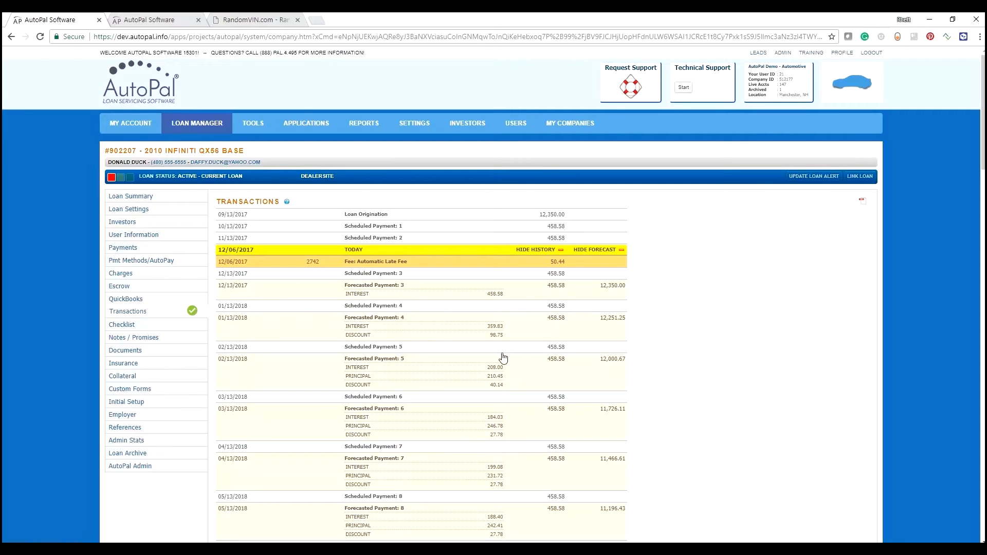
{"action": "scroll", "coordinate": [493, 394], "scroll_direction": "down", "scroll_amount": 1}
{"action": "scroll", "coordinate": [494, 393], "scroll_direction": "up", "scroll_amount": 1}
{"action": "scroll", "coordinate": [422, 294], "scroll_direction": "down", "scroll_amount": 3}
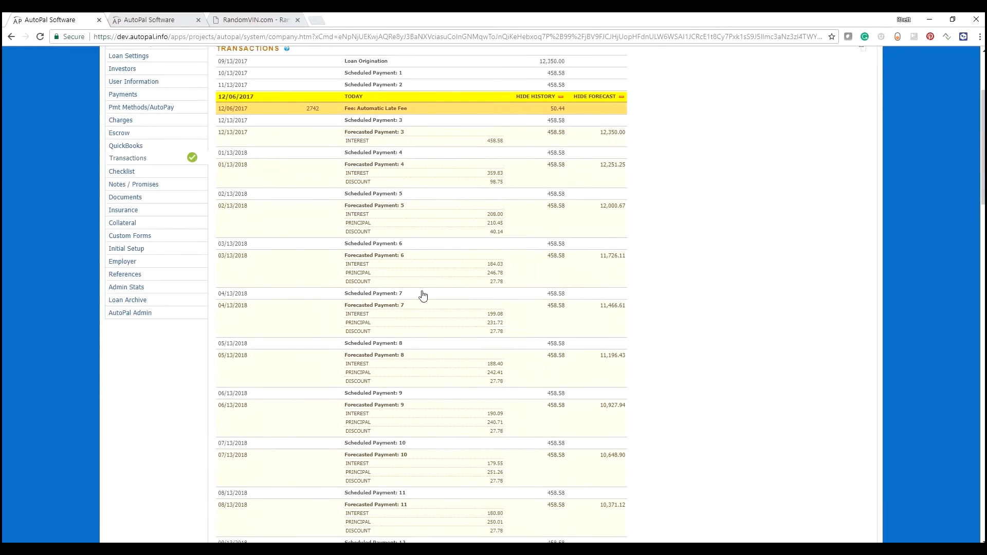
{"action": "scroll", "coordinate": [483, 410], "scroll_direction": "down", "scroll_amount": 15}
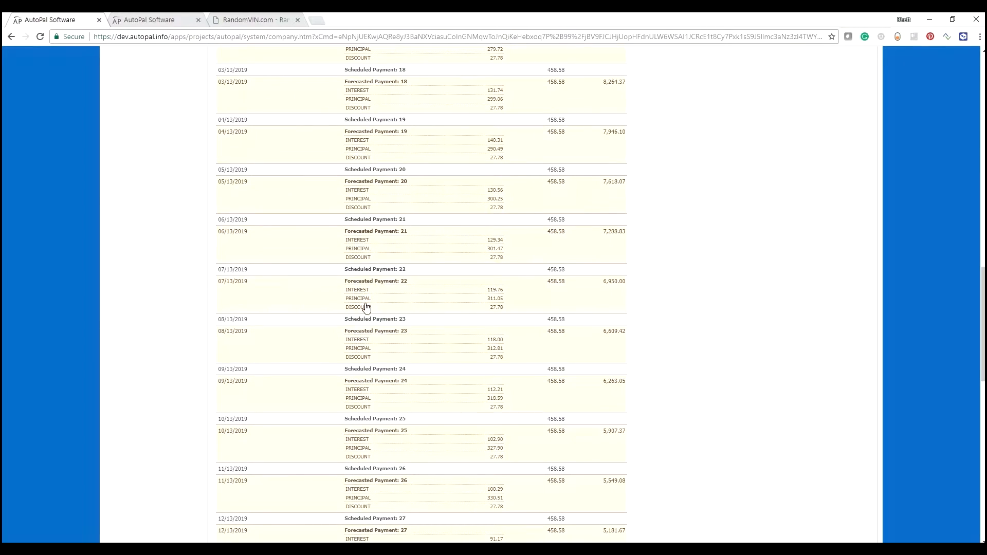
{"action": "scroll", "coordinate": [395, 325], "scroll_direction": "up", "scroll_amount": 1}
{"action": "scroll", "coordinate": [395, 325], "scroll_direction": "up", "scroll_amount": 12}
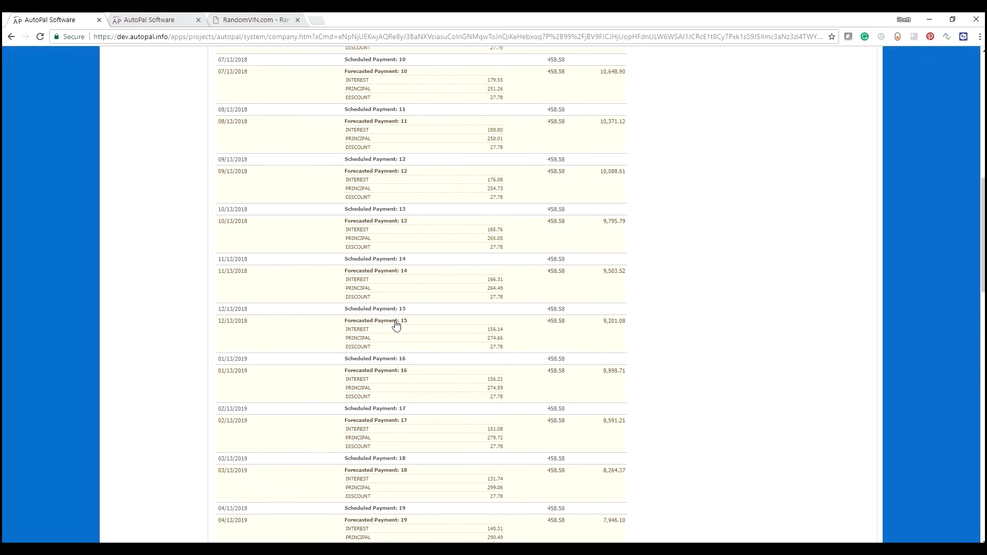
{"action": "scroll", "coordinate": [394, 315], "scroll_direction": "up", "scroll_amount": 5}
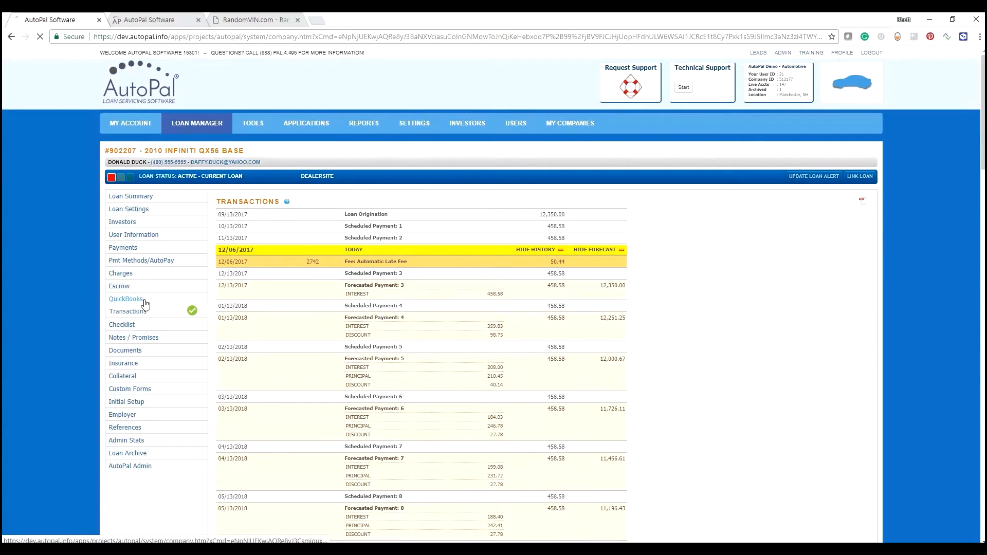
Return to the loan's QuickBooks tools, switch to QuickBooks, close the journal entry and review the customer's late fee invoice dated 12/06/2017
{"action": "left_click", "coordinate": [143, 299]}
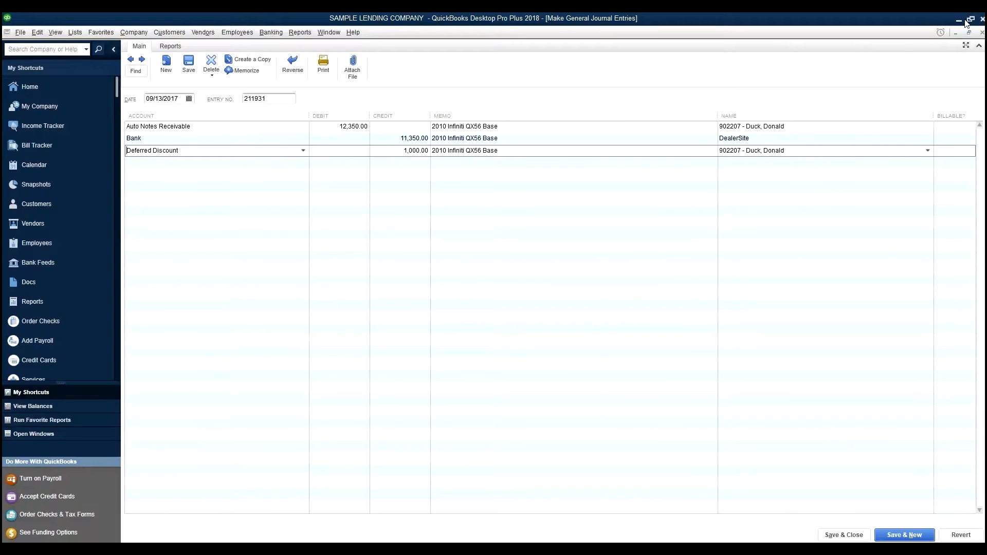
{"action": "left_click", "coordinate": [981, 32]}
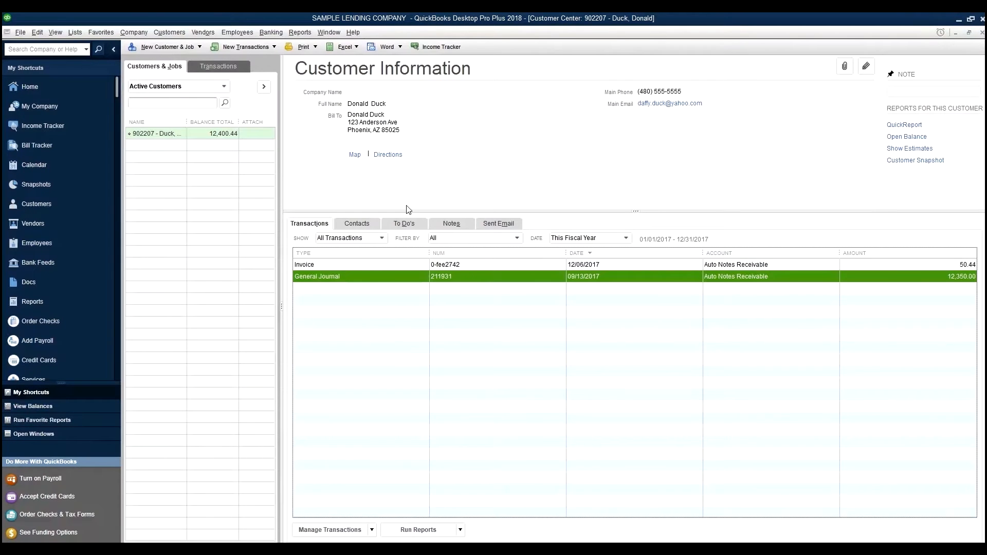
{"action": "left_click", "coordinate": [308, 266]}
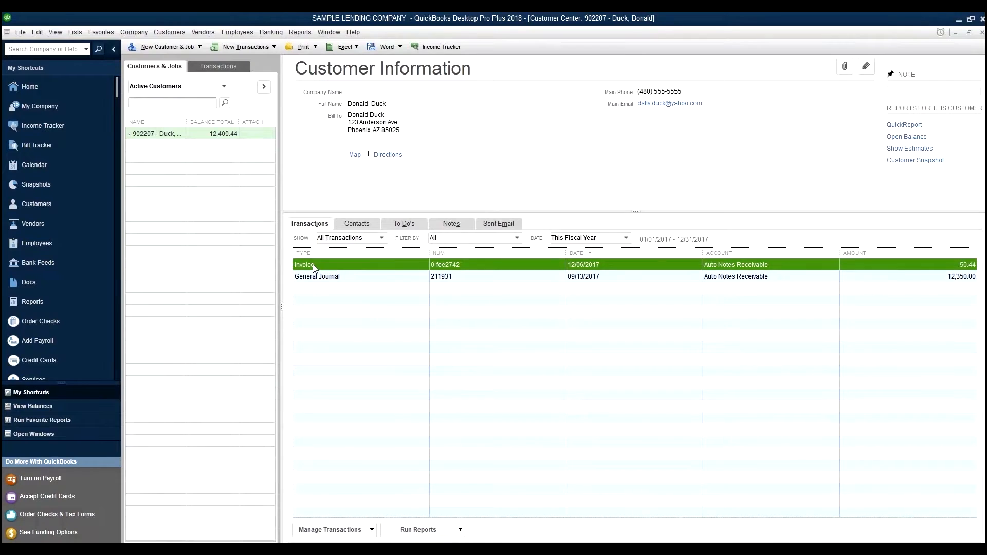
{"action": "double_click", "coordinate": [313, 265]}
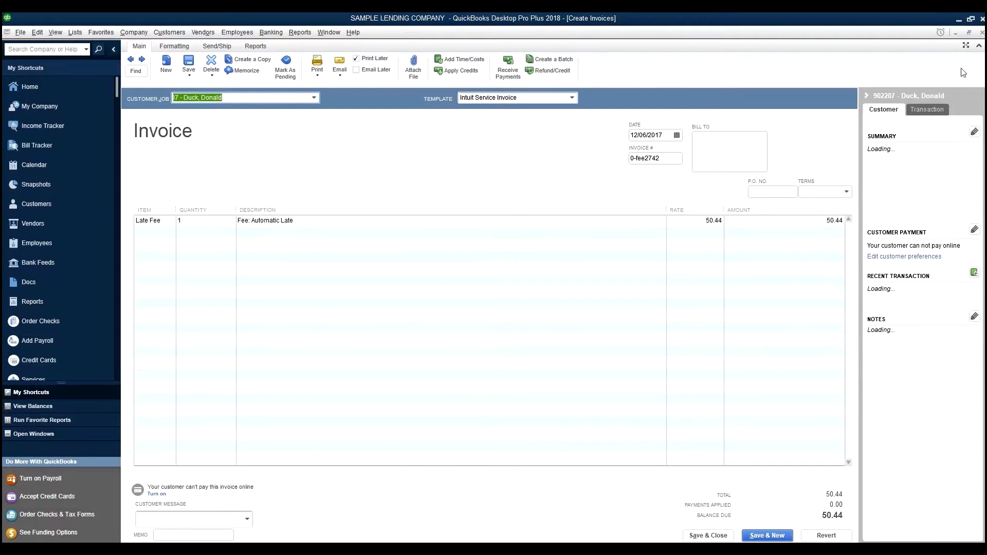
{"action": "left_click", "coordinate": [981, 33]}
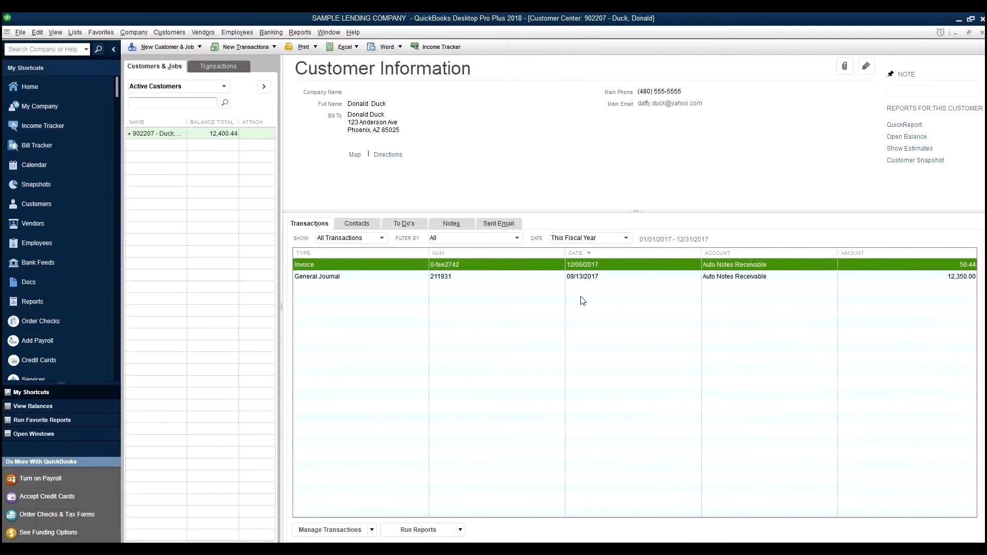
Return to AutoPal and expand the Automatic Late Fee in the loan's Charges to check its QuickBooks TXNID
{"action": "key", "text": "alt+Tab"}
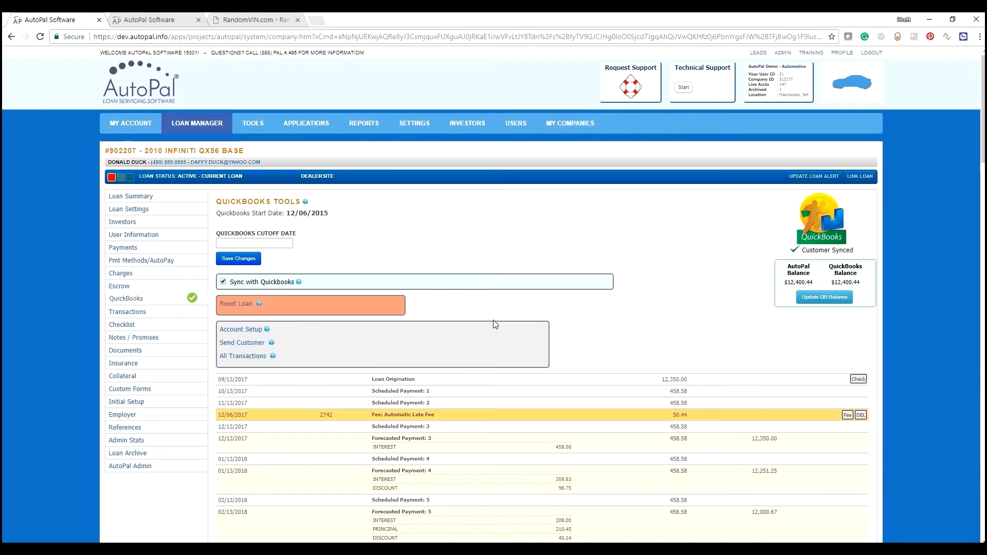
{"action": "left_click", "coordinate": [861, 416]}
{"action": "left_click", "coordinate": [130, 274]}
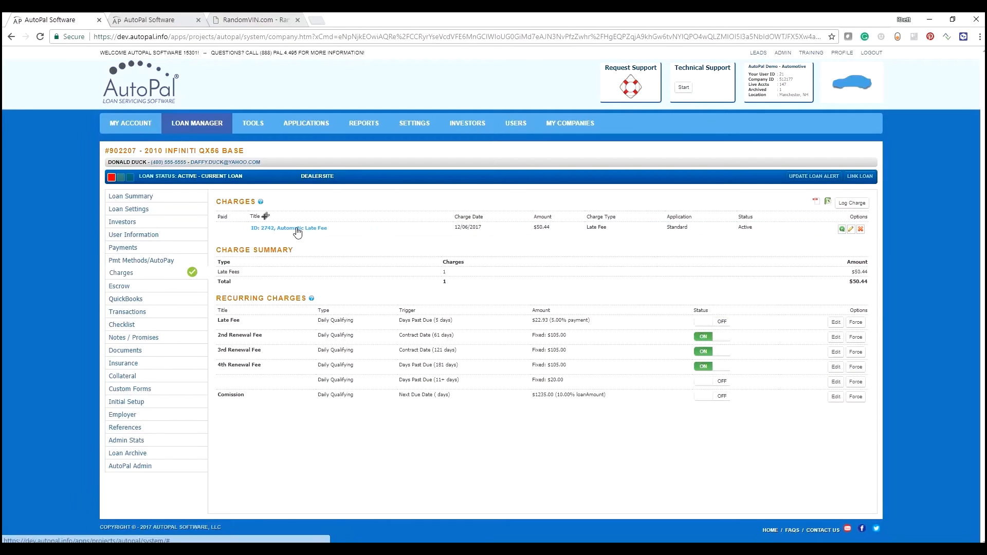
{"action": "left_click", "coordinate": [297, 230]}
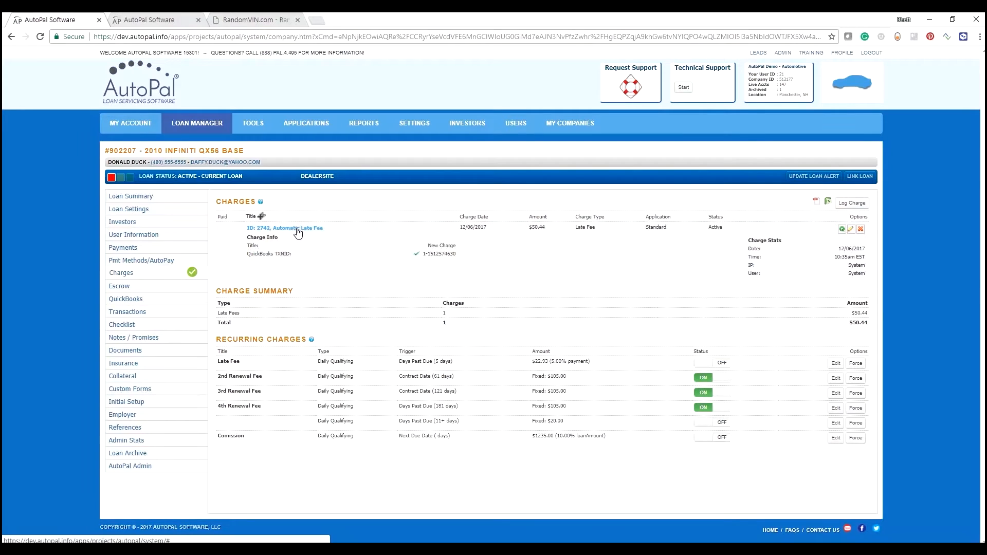
{"action": "triple_click", "coordinate": [439, 254]}
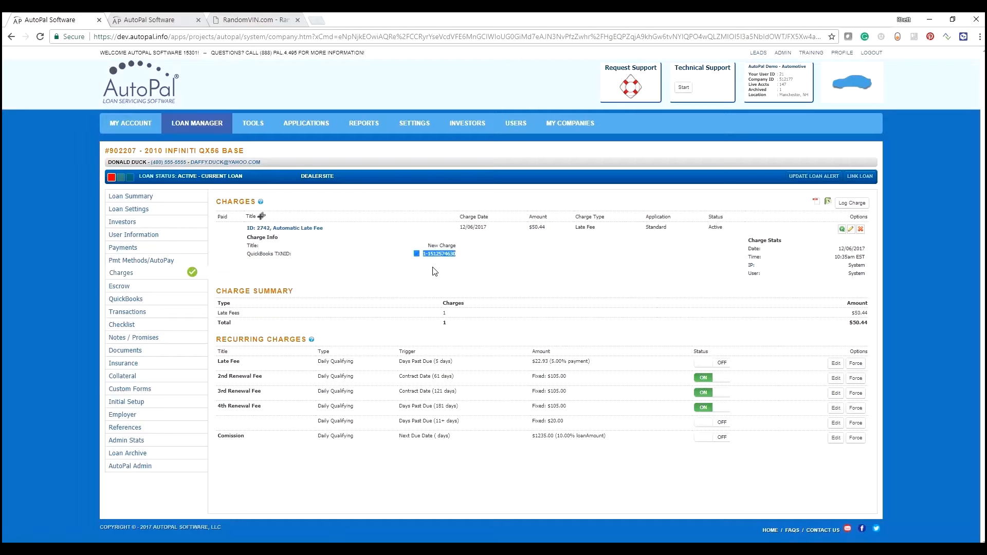
Log and process a regular cash payment of 1500 on the loan, dated 12/06/2017
{"action": "left_click", "coordinate": [134, 249]}
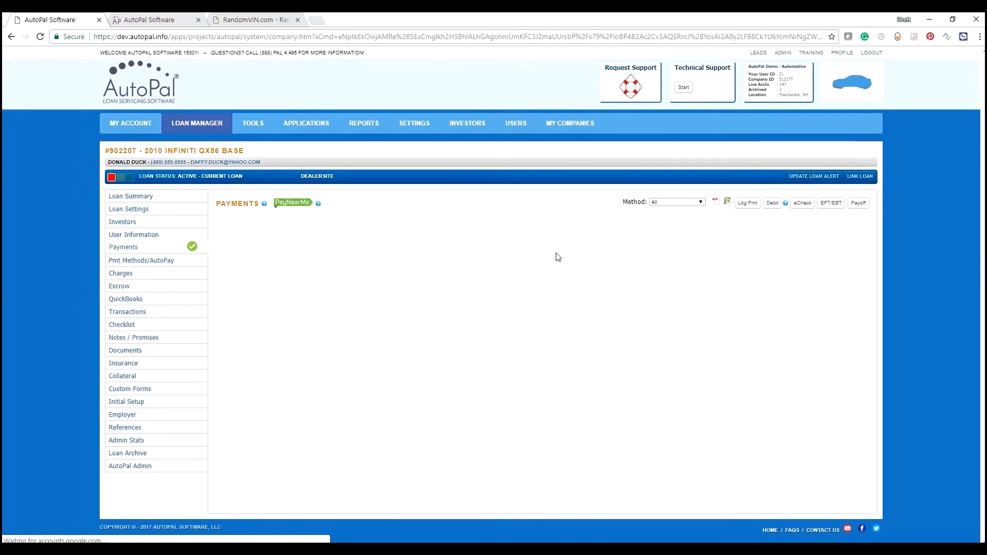
{"action": "left_click", "coordinate": [747, 203]}
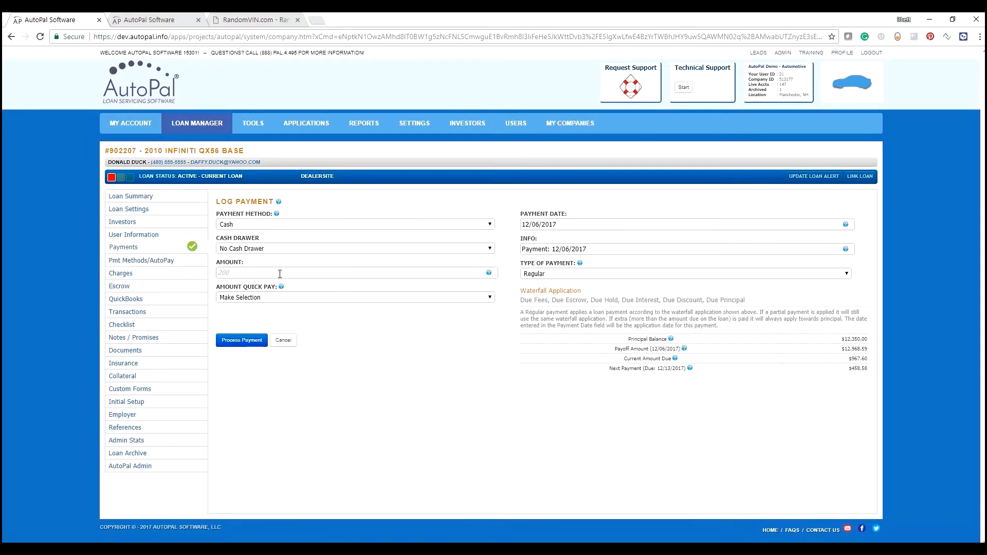
{"action": "type", "text": "1500"}
{"action": "left_click", "coordinate": [253, 341]}
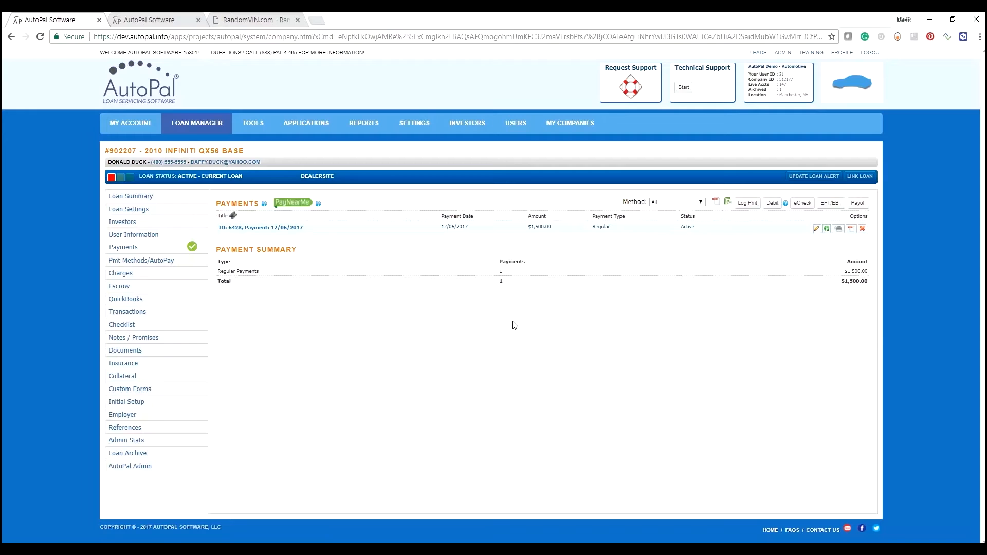
Review the Loan Summary and the payment's breakdown in Transactions, and compare the AutoPal and QuickBooks balances in the loan's QuickBooks tools
{"action": "left_click", "coordinate": [134, 197]}
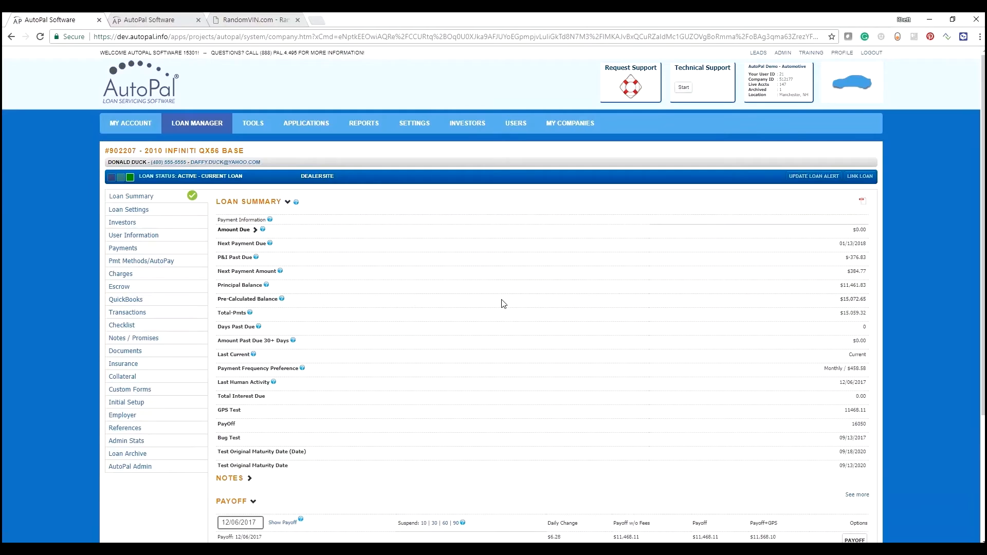
{"action": "left_click", "coordinate": [144, 312]}
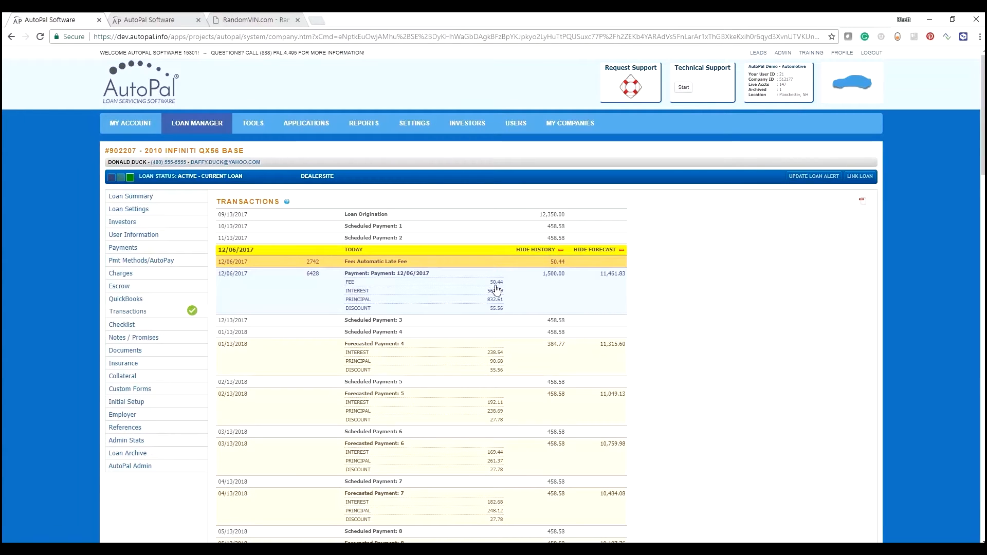
{"action": "left_click", "coordinate": [126, 299]}
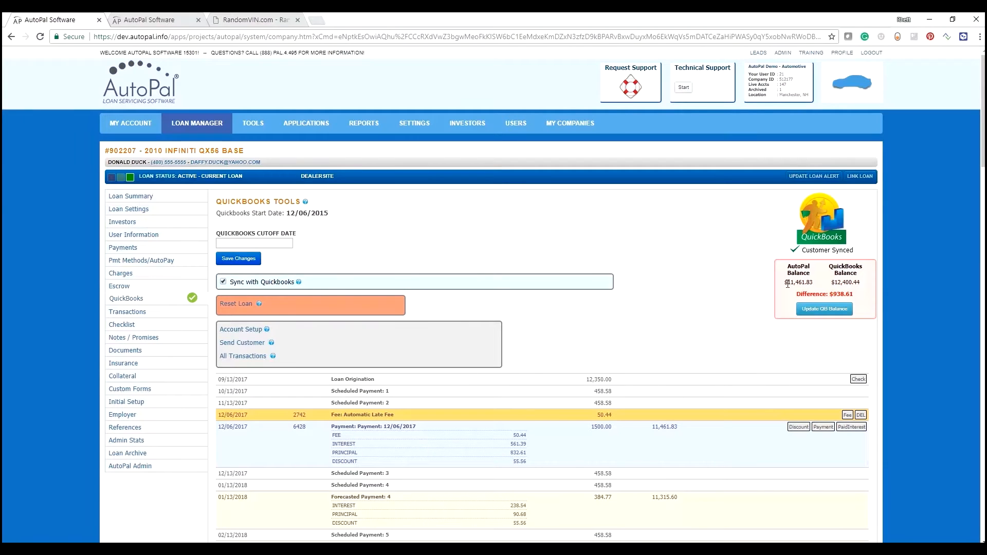
{"action": "left_click_drag", "start_coordinate": [786, 282], "coordinate": [858, 284]}
Open the QuickBooks Live system tool and view the Web Connector queue
{"action": "left_click", "coordinate": [260, 124]}
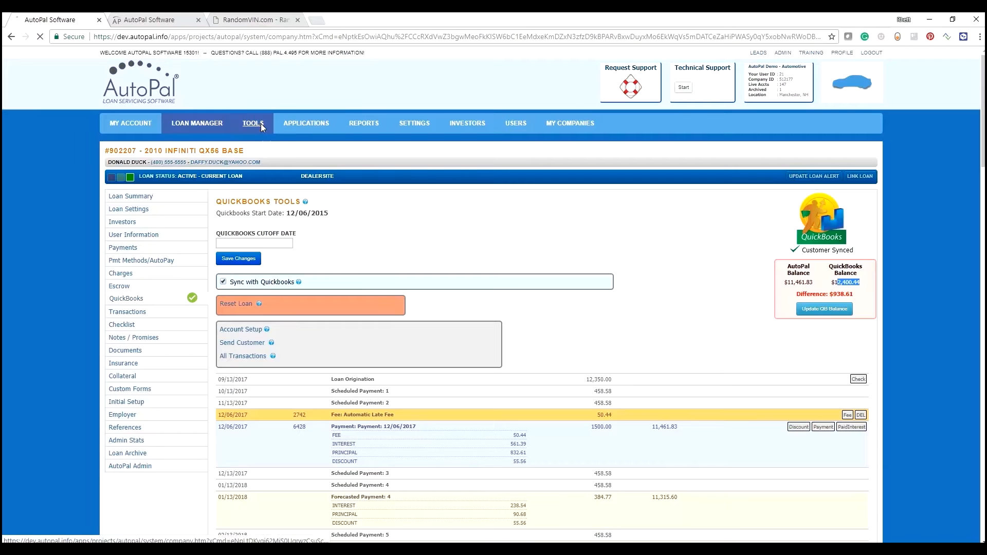
{"action": "left_click", "coordinate": [247, 168]}
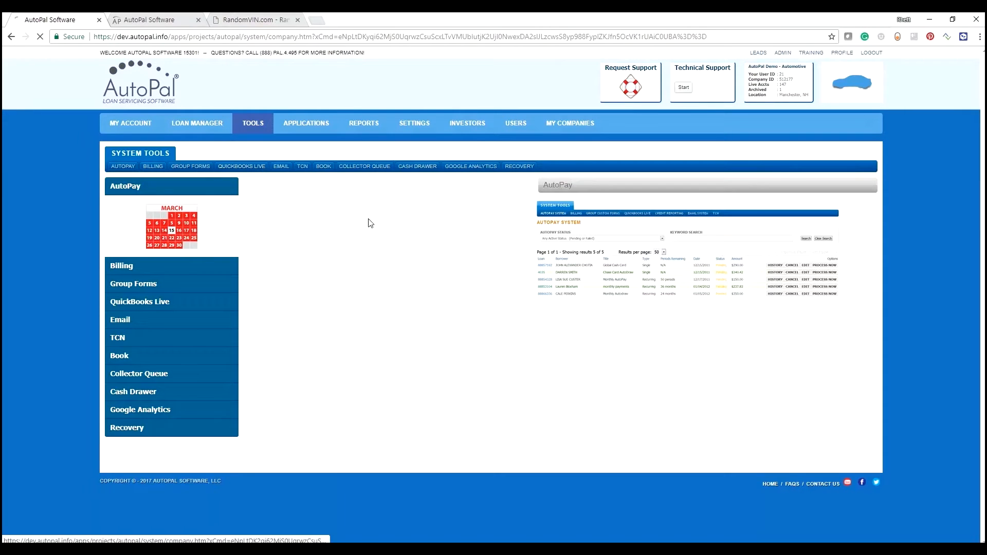
{"action": "left_click", "coordinate": [334, 232]}
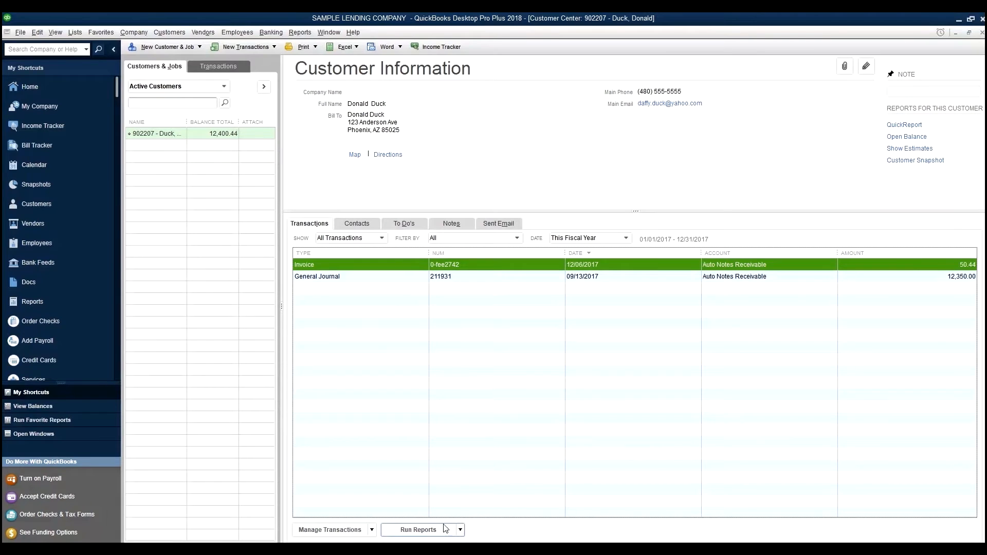
Switch to QuickBooks Web Connector, turn Auto-Run off and back on at a 10-minute interval, and update the Autopal Quickbooks Integrator
{"action": "left_click", "coordinate": [478, 549]}
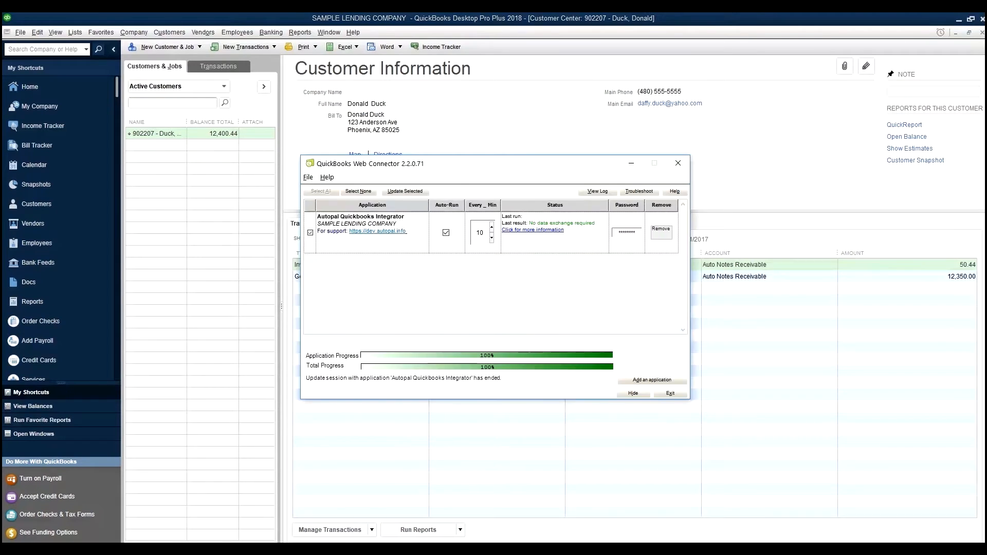
{"action": "left_click", "coordinate": [483, 240]}
{"action": "left_click", "coordinate": [446, 233]}
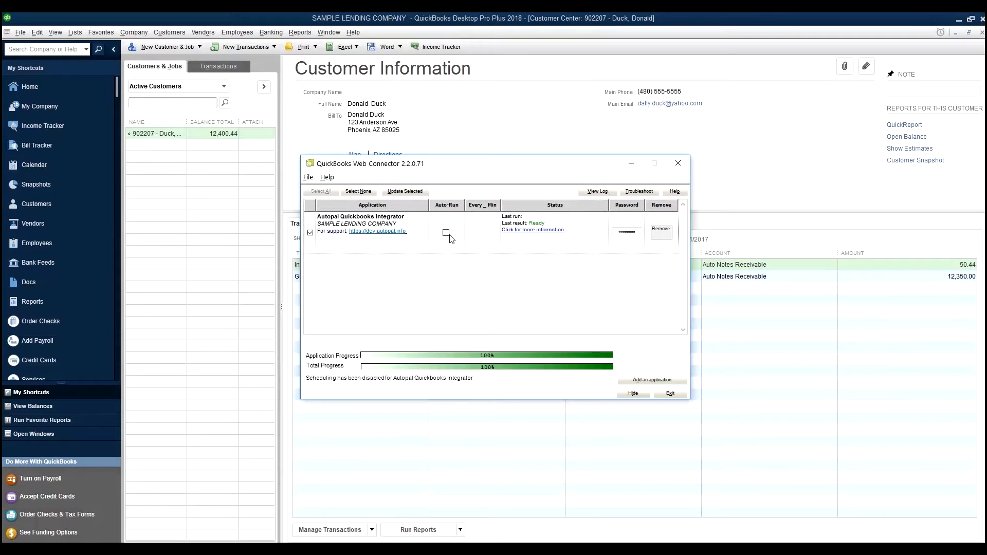
{"action": "left_click", "coordinate": [446, 234]}
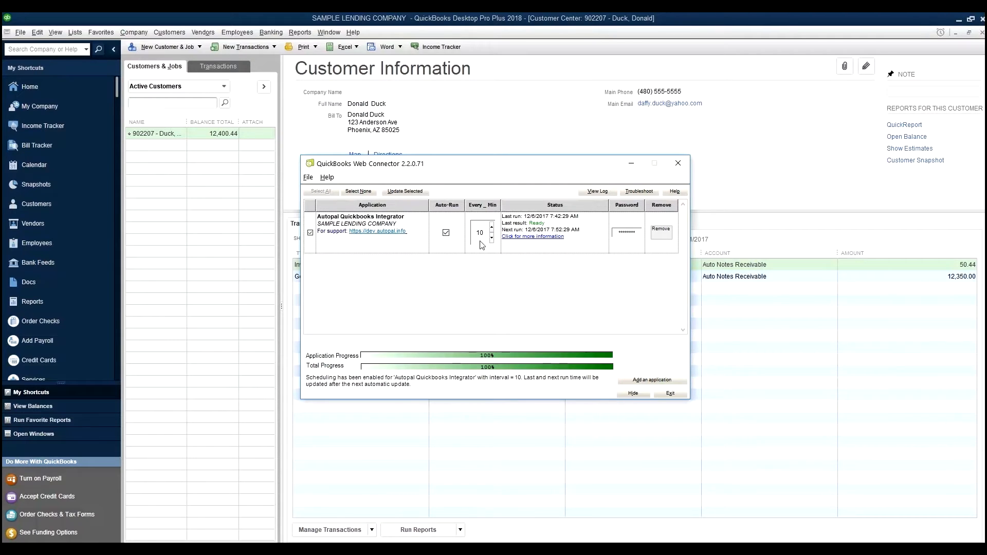
{"action": "left_click", "coordinate": [402, 192]}
{"action": "left_click", "coordinate": [578, 138]}
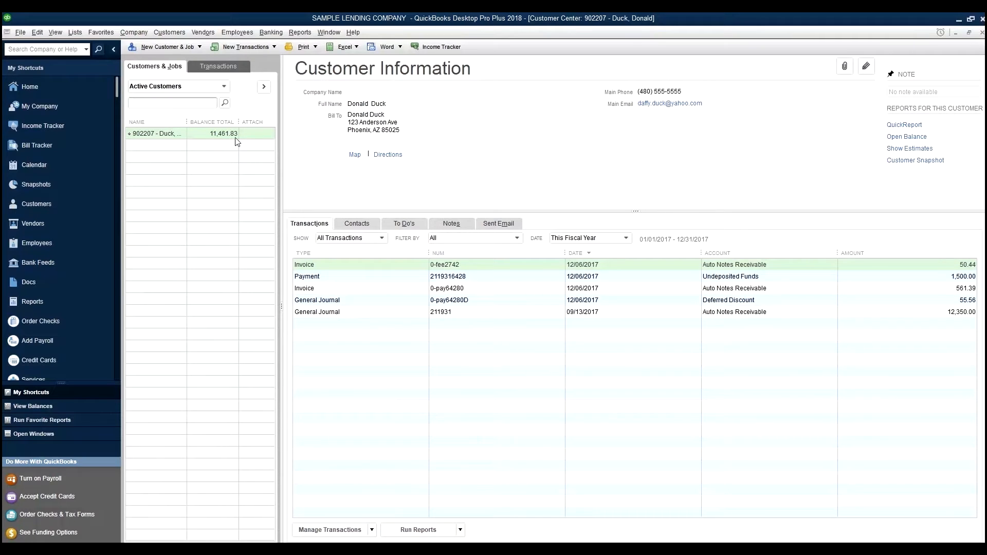
Return to the loan's QuickBooks tools in AutoPal and compare the two balances and the payment's sync options
{"action": "key", "text": "alt+Tab"}
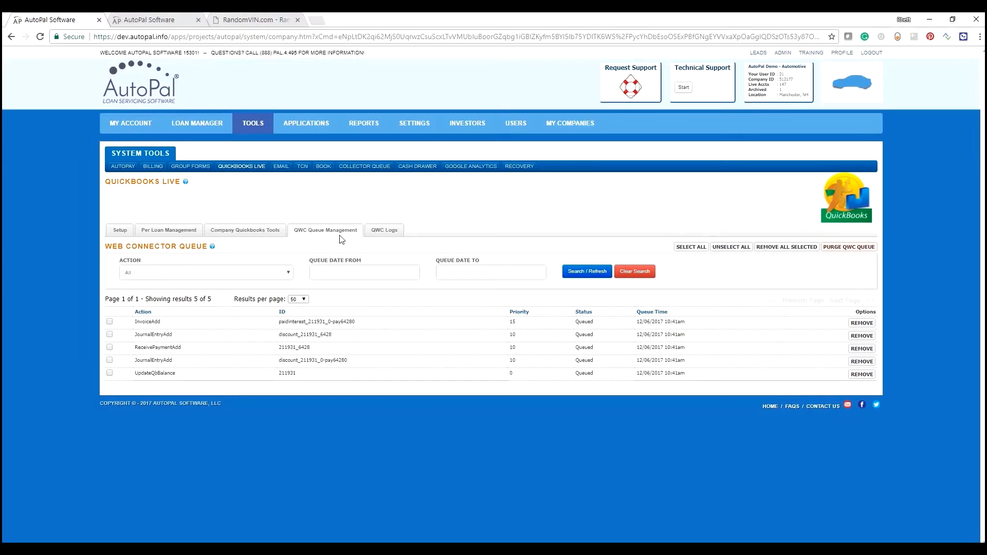
{"action": "left_click", "coordinate": [11, 37]}
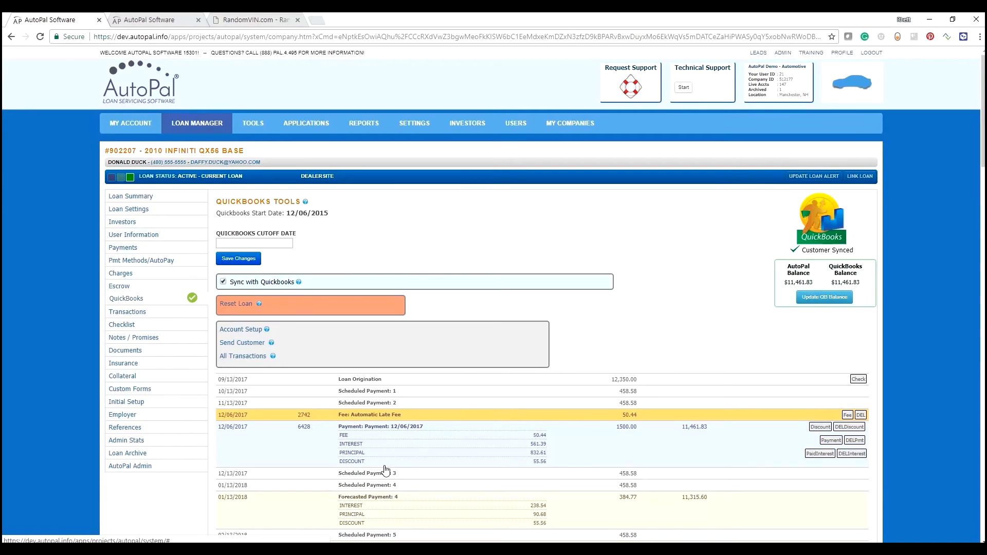
Switch to QuickBooks, open the customer's record for viewing and close it without changes
{"action": "key", "text": "alt+Tab"}
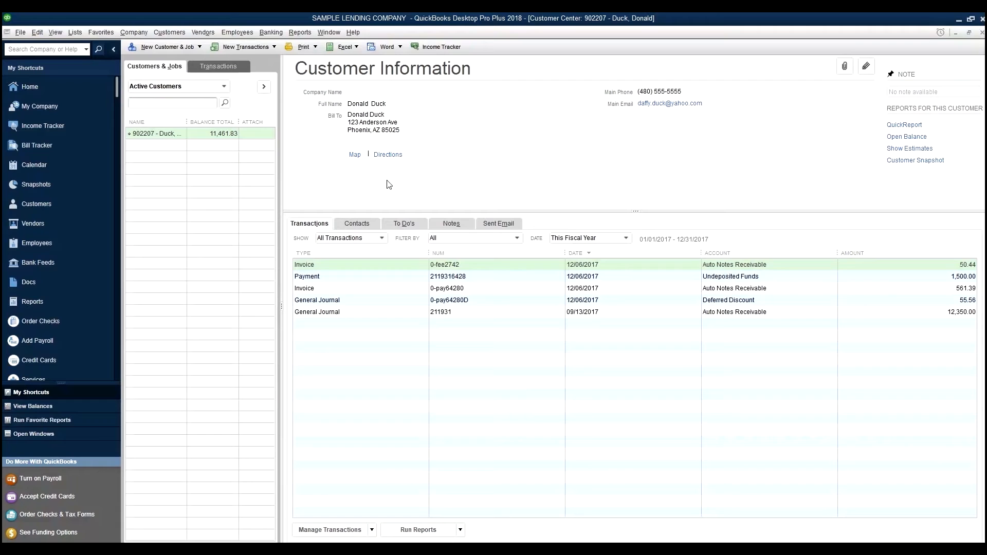
{"action": "double_click", "coordinate": [175, 134]}
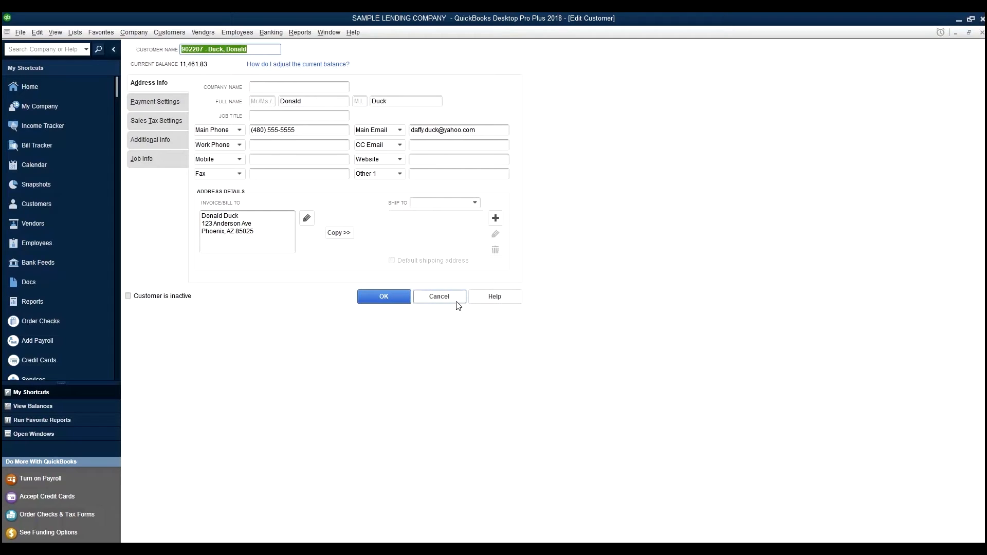
{"action": "left_click", "coordinate": [439, 297]}
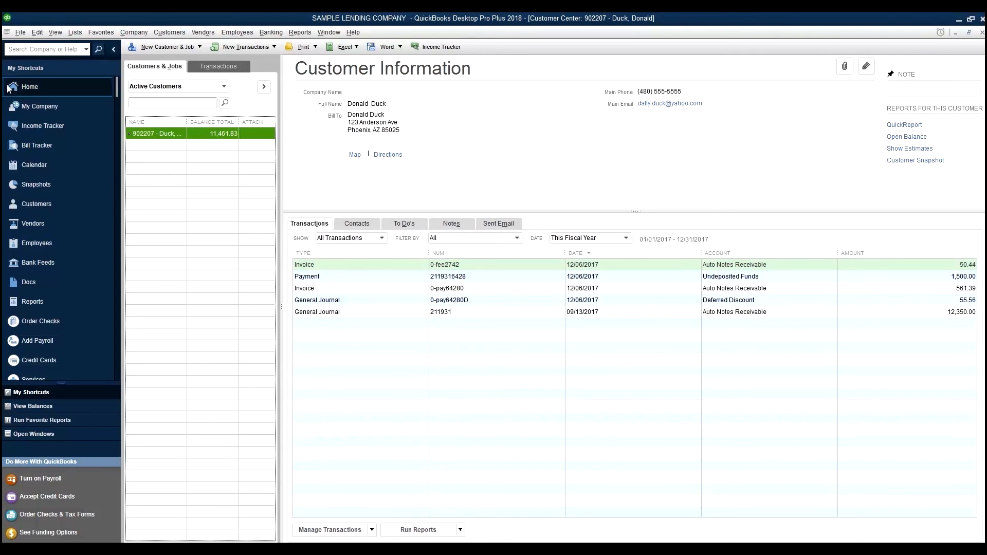
Open Record Deposits from the home page, review the payments available to deposit, and close it without making a deposit
{"action": "left_click", "coordinate": [29, 88]}
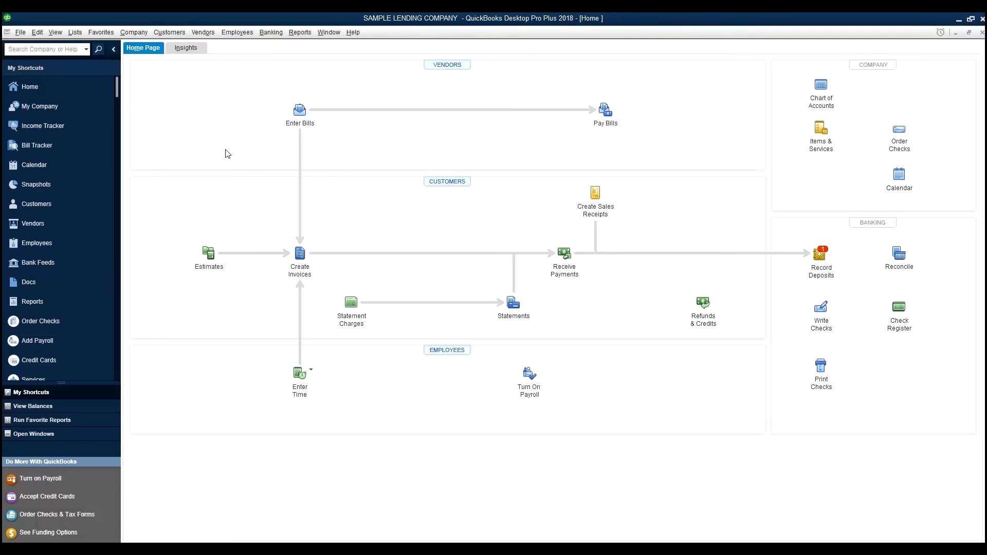
{"action": "left_click", "coordinate": [821, 257]}
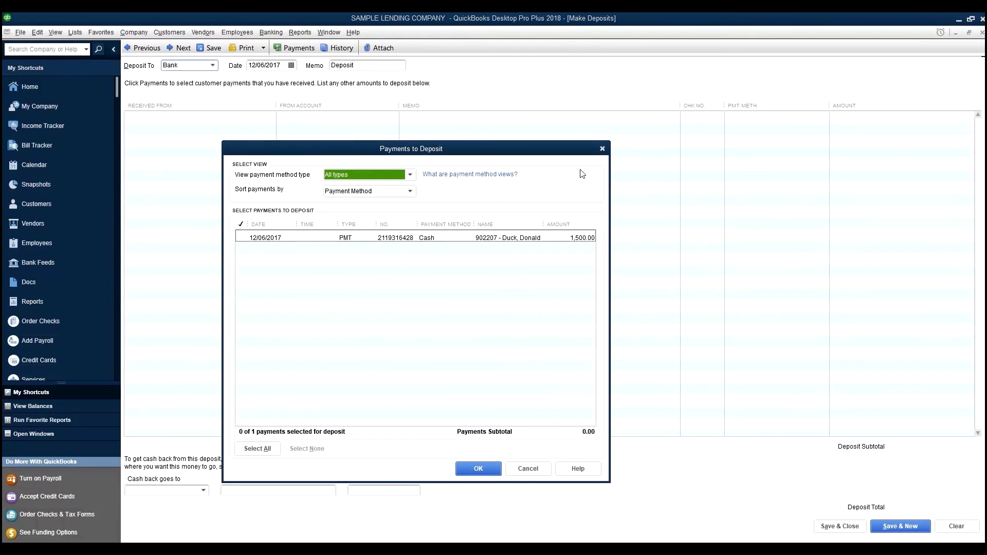
{"action": "left_click", "coordinate": [600, 150]}
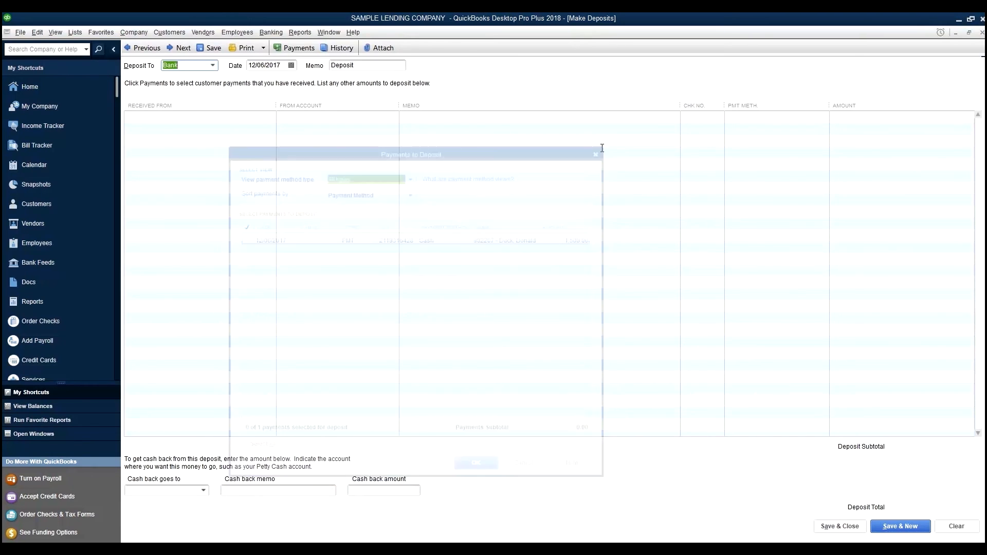
{"action": "left_click", "coordinate": [981, 32]}
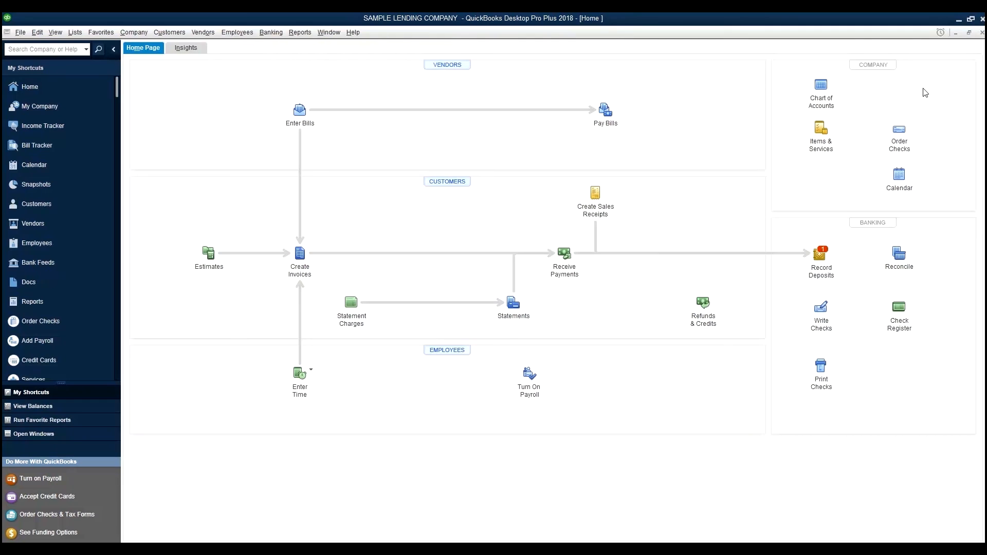
Open the Bank account's register from the Chart of Accounts and select the 09/13/2017 journal entry
{"action": "left_click", "coordinate": [820, 93]}
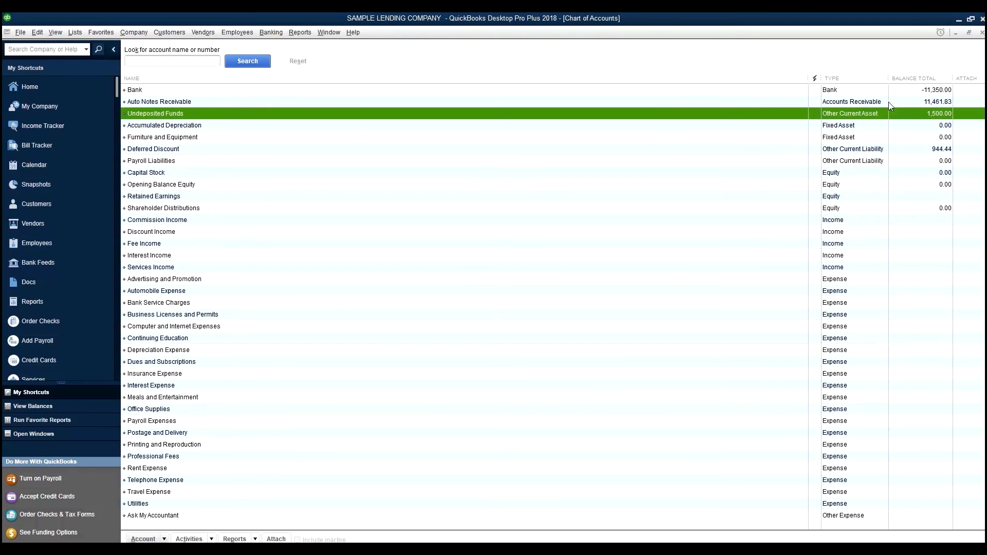
{"action": "double_click", "coordinate": [905, 92]}
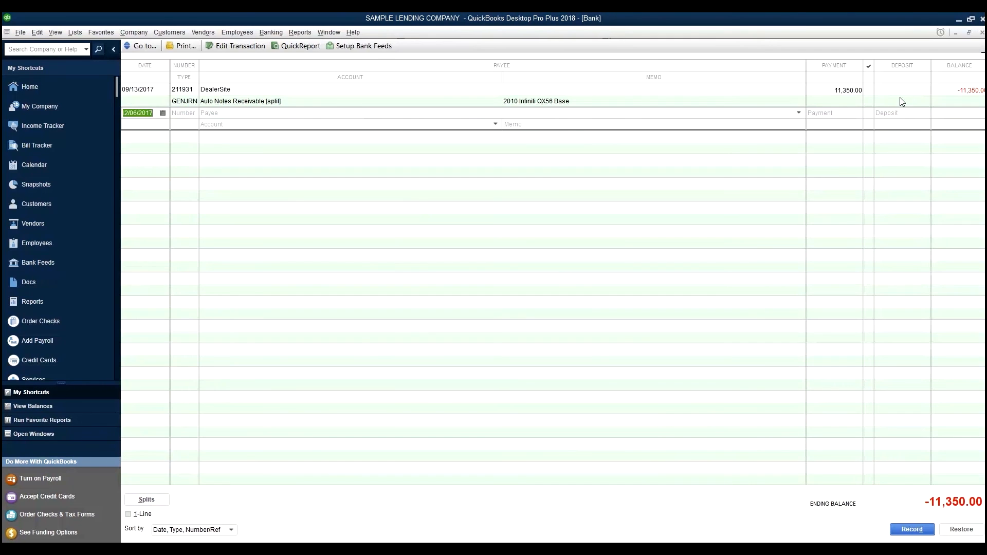
{"action": "left_click", "coordinate": [853, 102]}
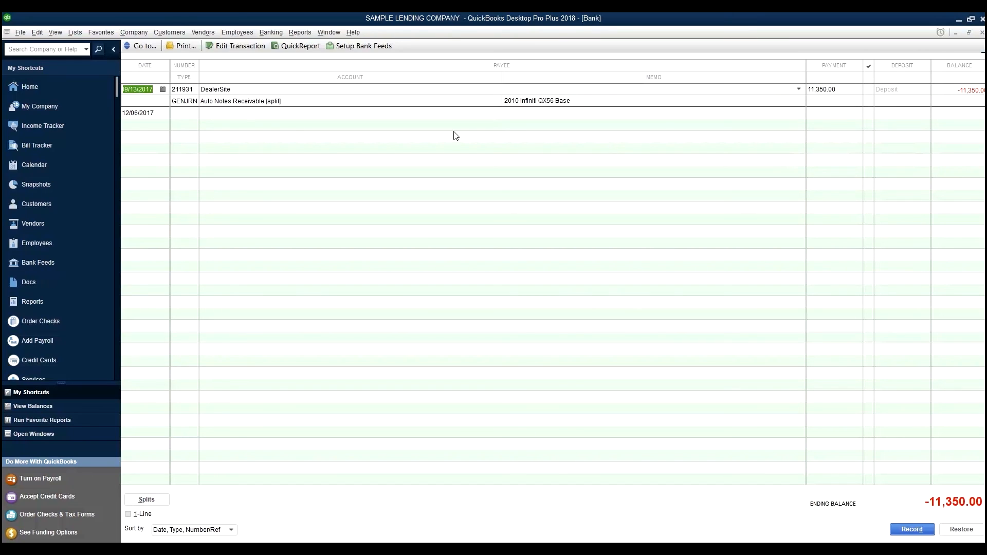